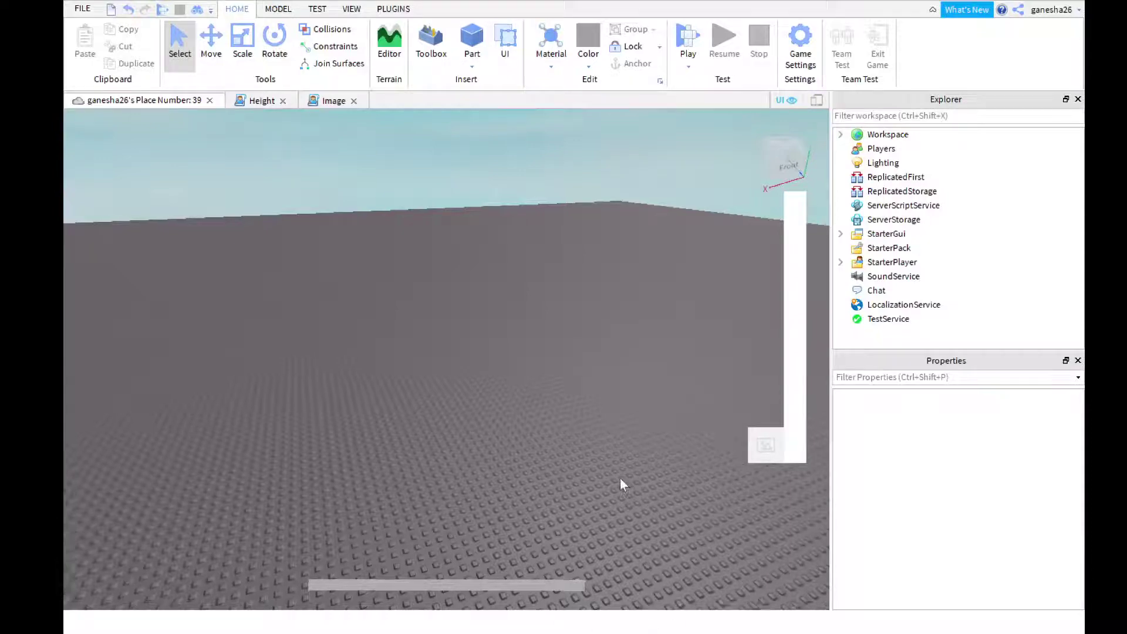
Inspect the Height interface and its Frame under StarterGui, leaving StarterGui selected for a new ScreenGui
right_drag(620, 477, 619, 478)
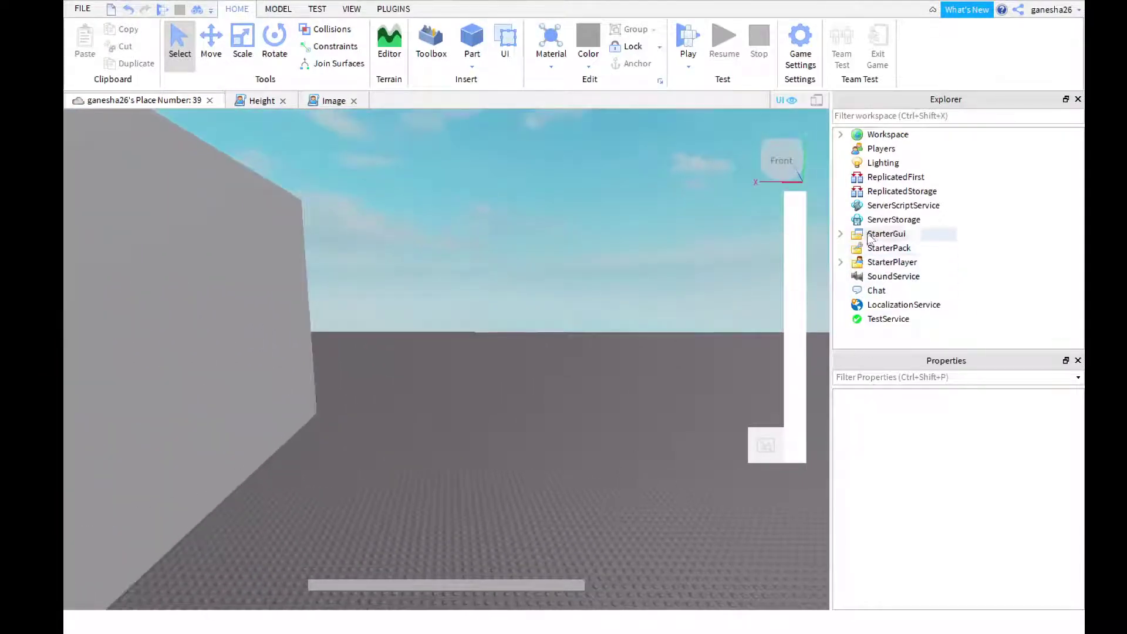
right_drag(654, 307, 769, 294)
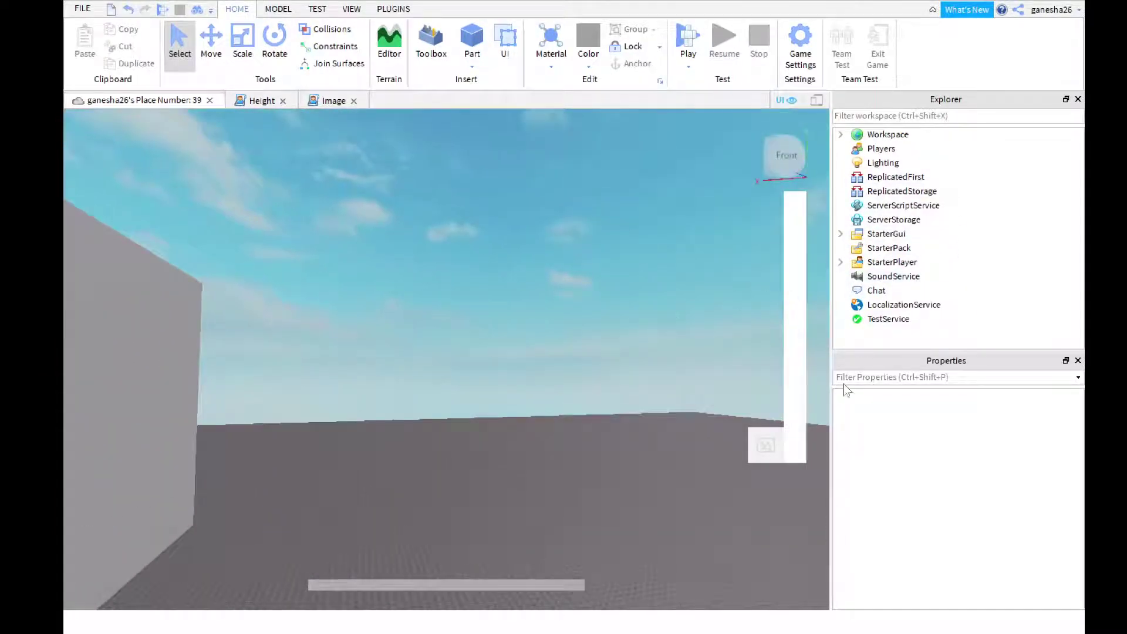
click(840, 234)
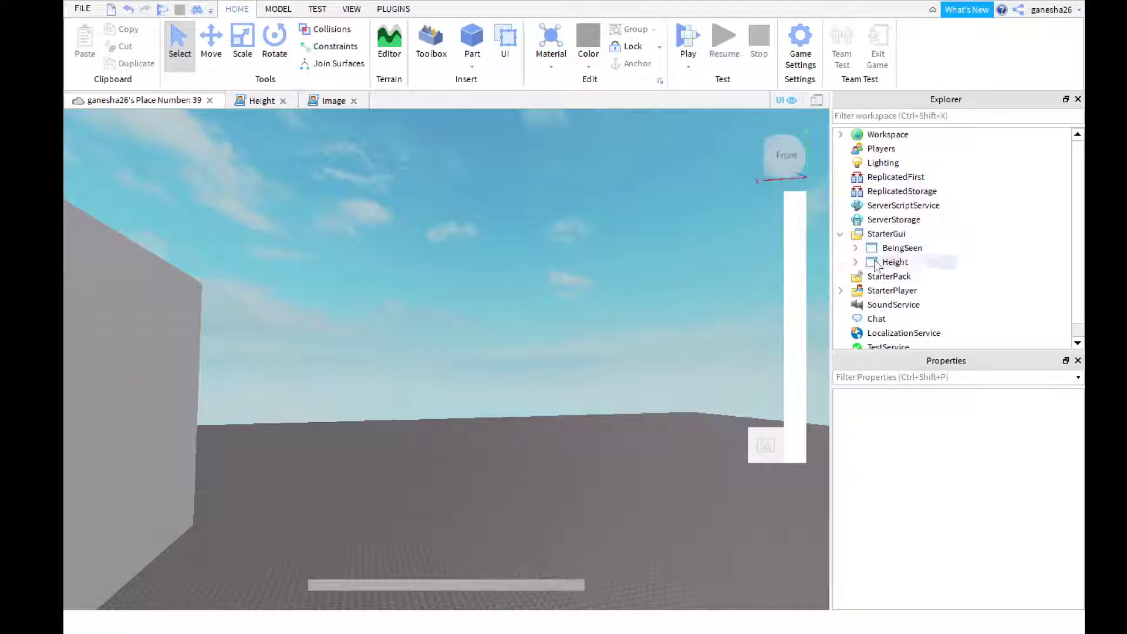
click(894, 261)
click(855, 261)
click(909, 275)
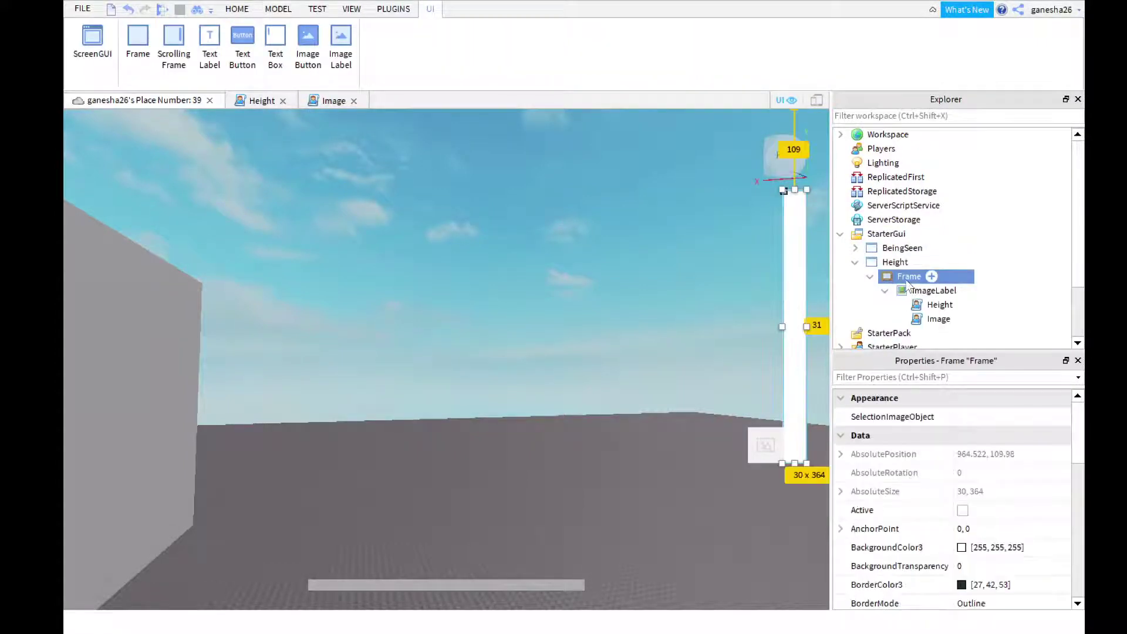
click(893, 220)
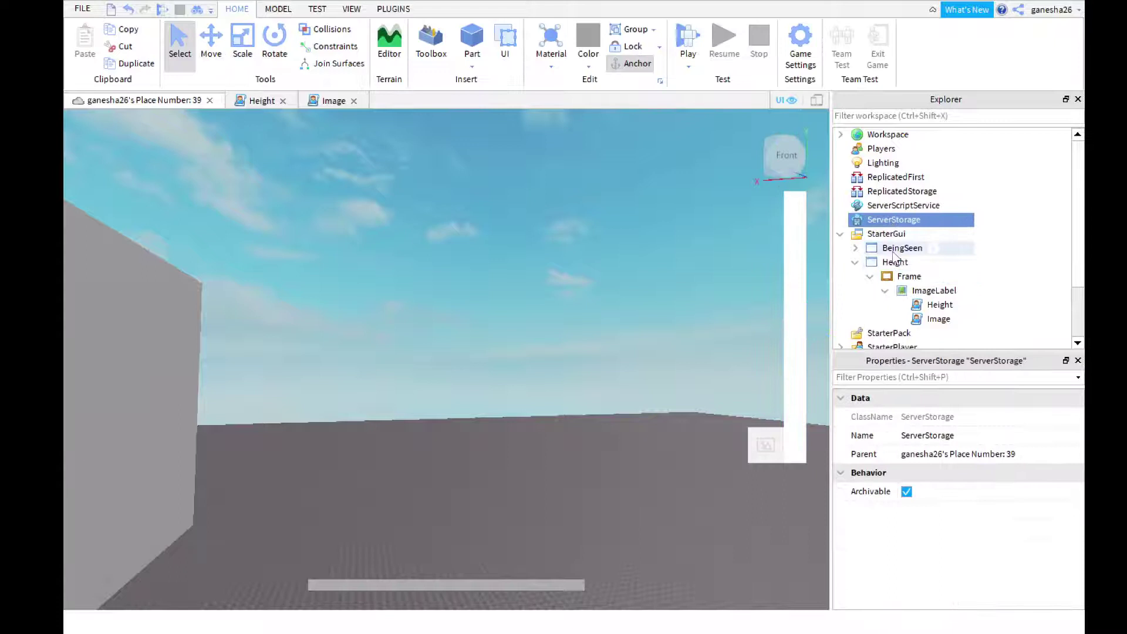
click(907, 234)
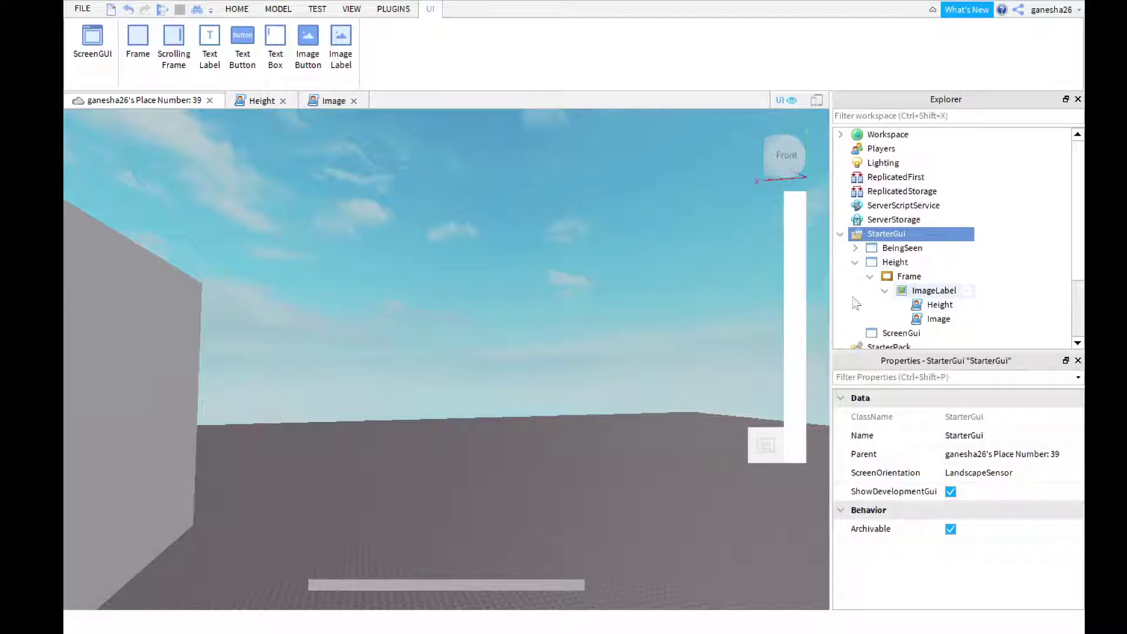
Rename the new ScreenGui to 'Length'
click(901, 333)
scroll(915, 329, down, 1)
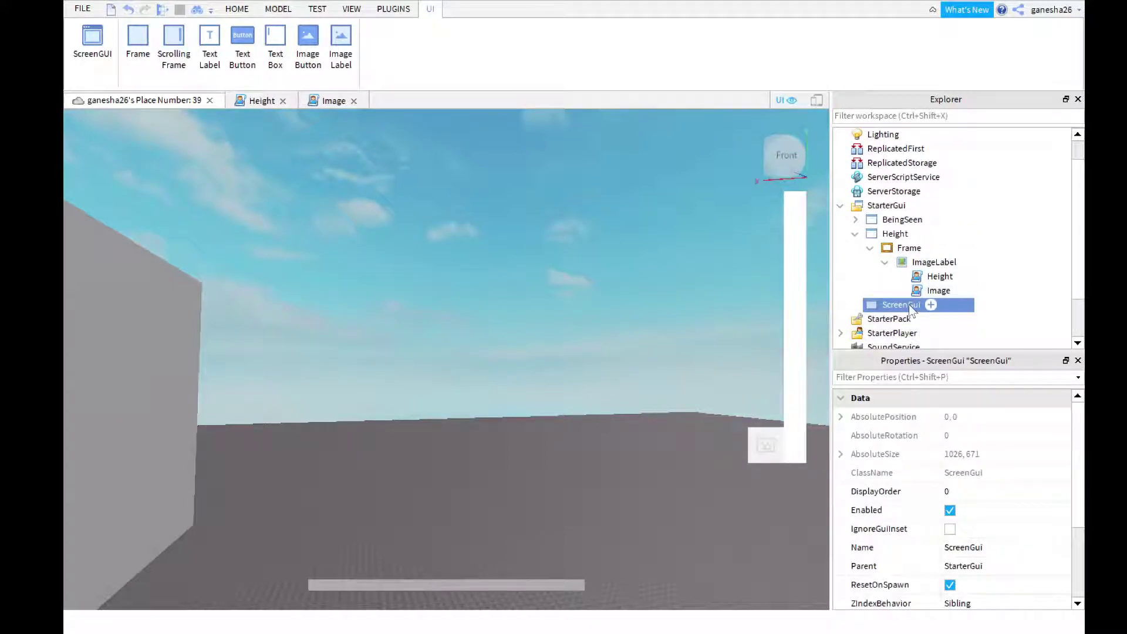
double_click(909, 304)
text(Leng)
text(th)
key(Return)
Add a white Frame inside Length and move it to the top of the screen
click(920, 305)
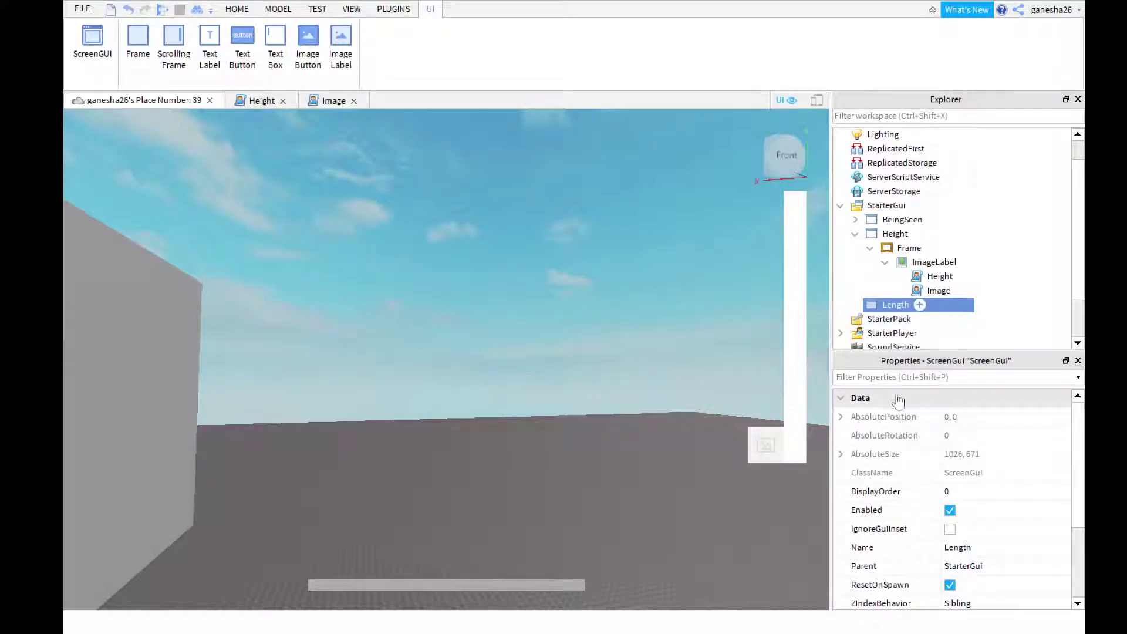
click(898, 359)
click(909, 318)
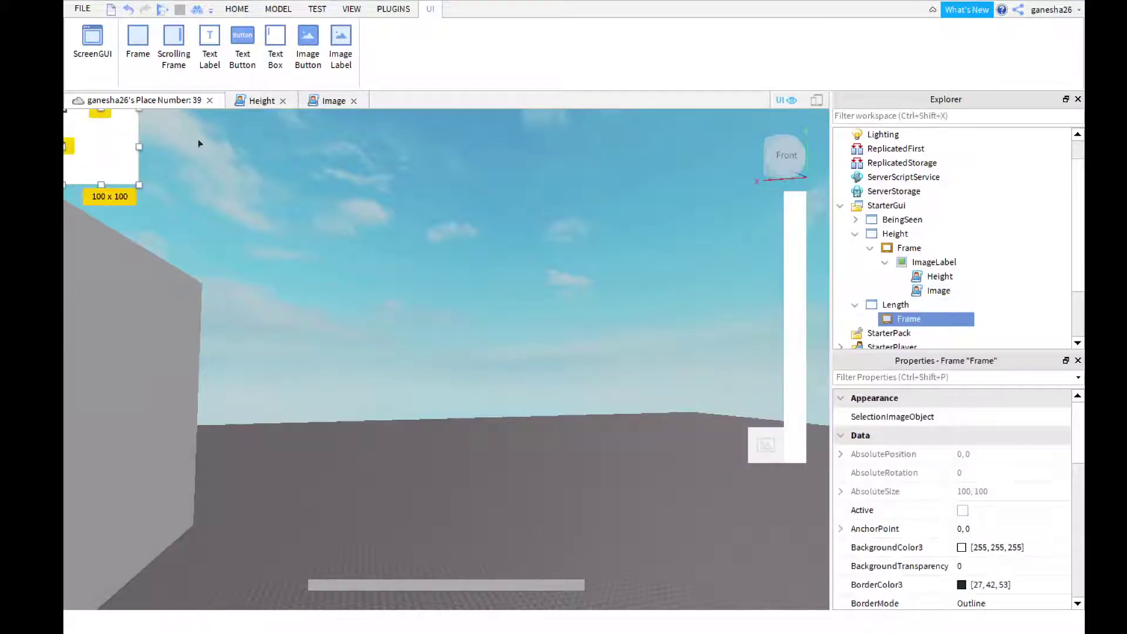
mouse_move(135, 151)
mouse_down()
mouse_move(428, 156)
mouse_move(450, 161)
mouse_move(450, 197)
mouse_move(447, 142)
mouse_up()
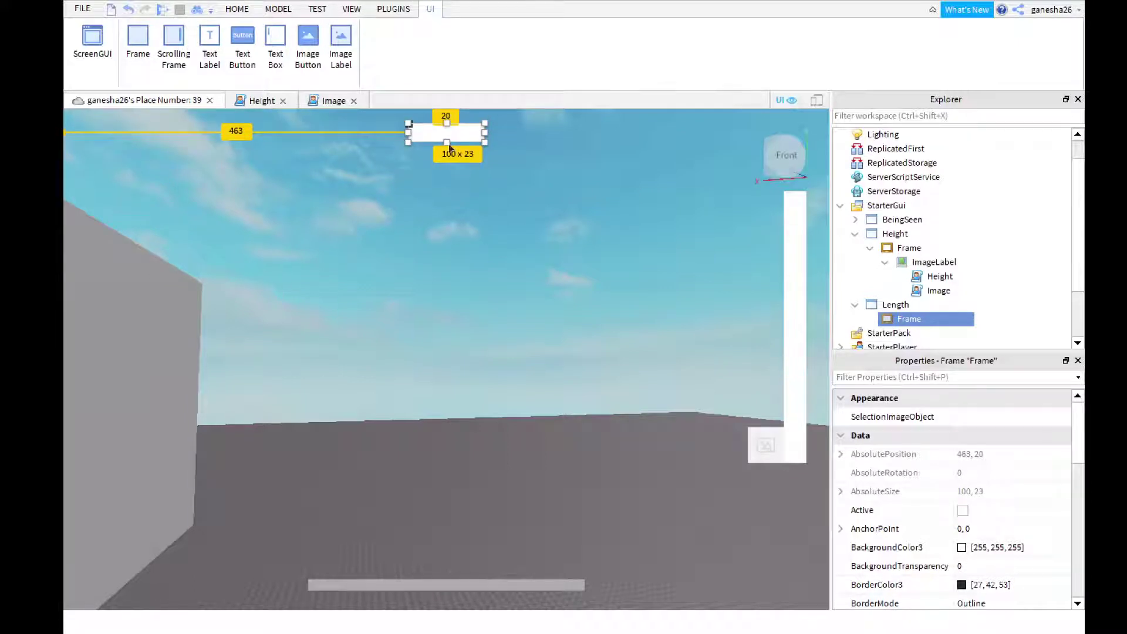
Stretch the Length frame into a 530×26 bar positioned near the top edge
drag(447, 142, 810, 135)
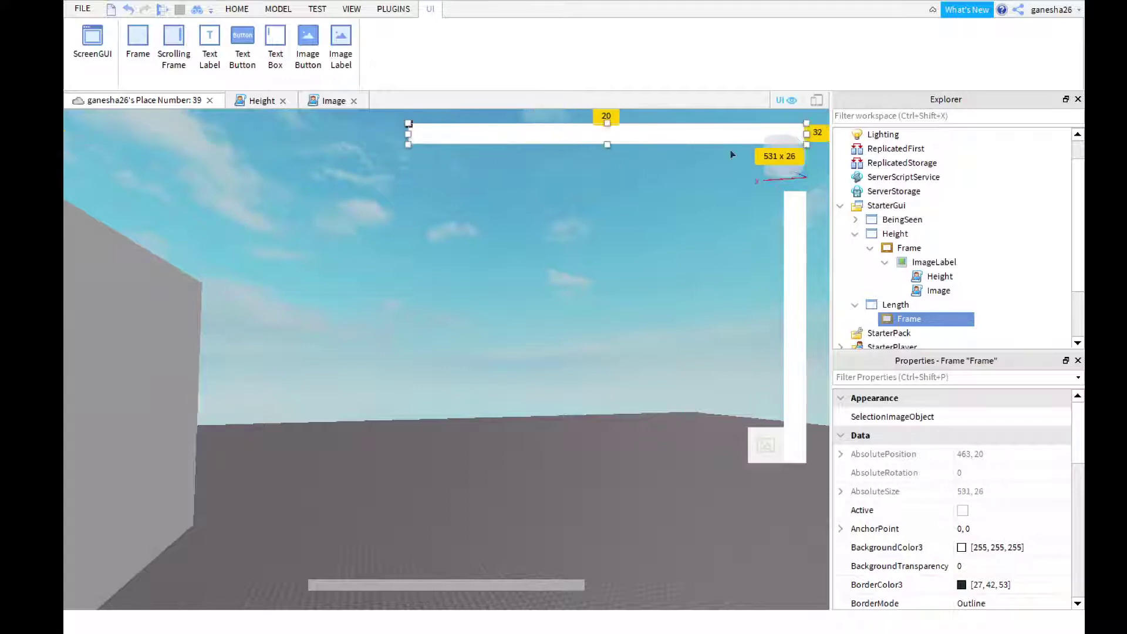
mouse_move(680, 143)
mouse_down()
mouse_move(523, 150)
mouse_move(583, 147)
mouse_move(569, 148)
mouse_move(564, 206)
mouse_up()
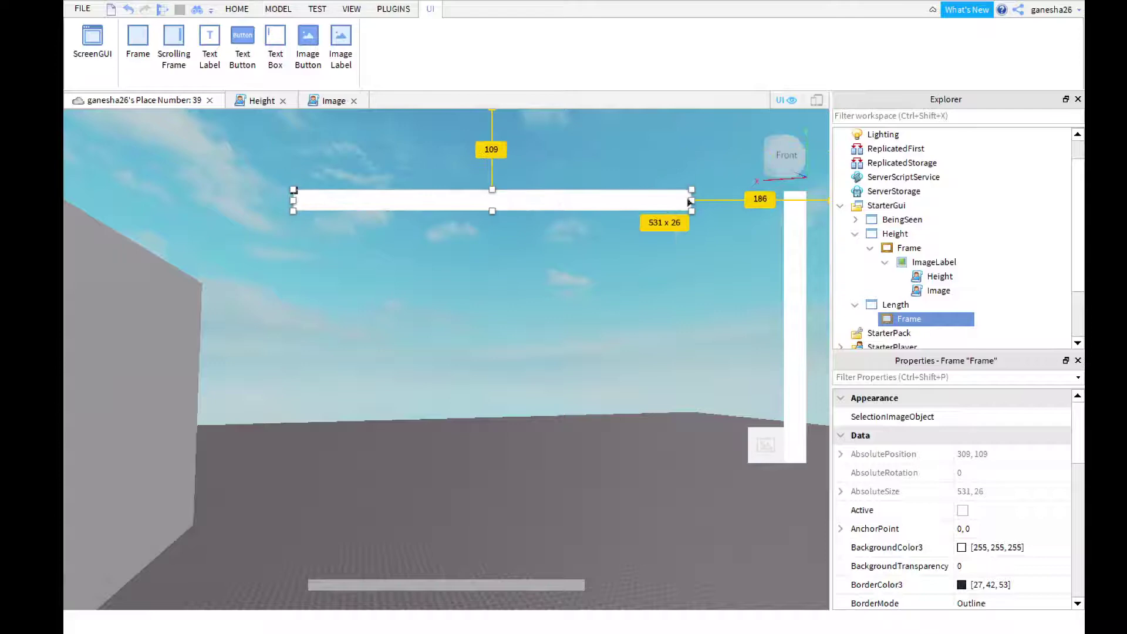
drag(691, 201, 691, 200)
mouse_move(619, 207)
mouse_down()
mouse_move(646, 172)
mouse_move(626, 166)
mouse_move(655, 148)
mouse_move(612, 151)
mouse_move(610, 137)
mouse_move(628, 129)
mouse_up()
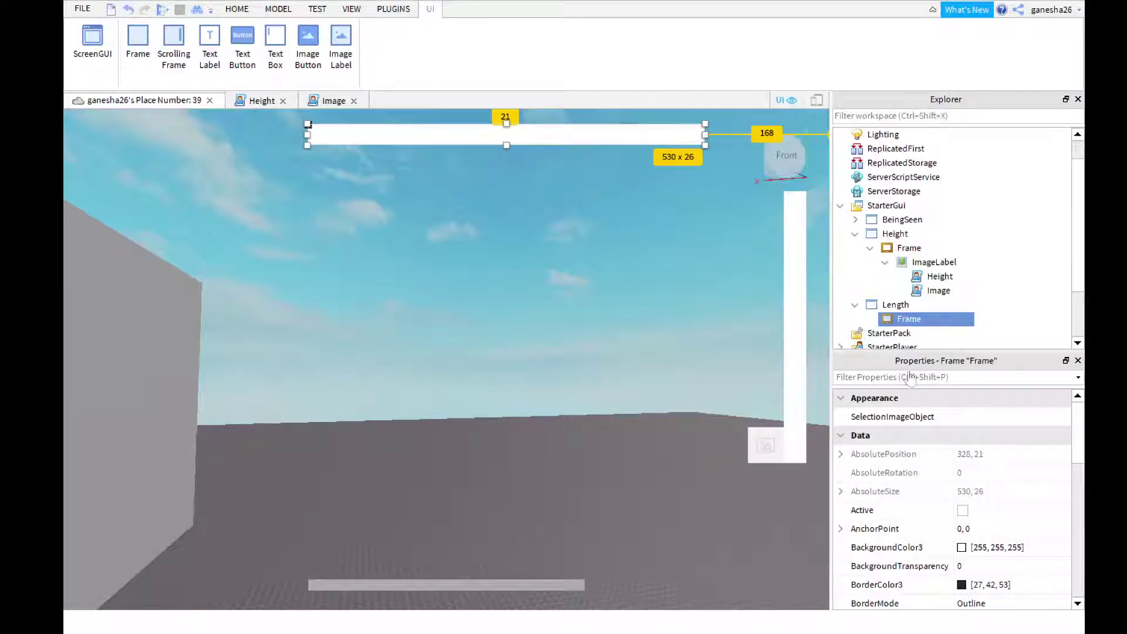
Add an ImageLabel to the bar and shrink it just below the bar's left end
key(ctrl+shift+v)
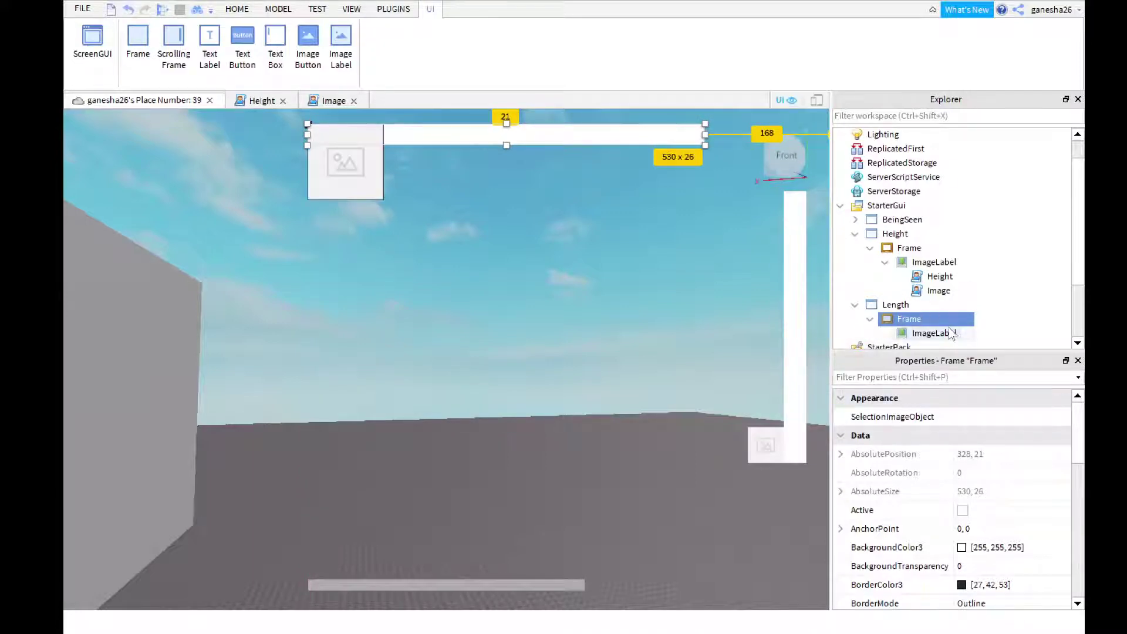
click(946, 334)
scroll(942, 334, down, 1)
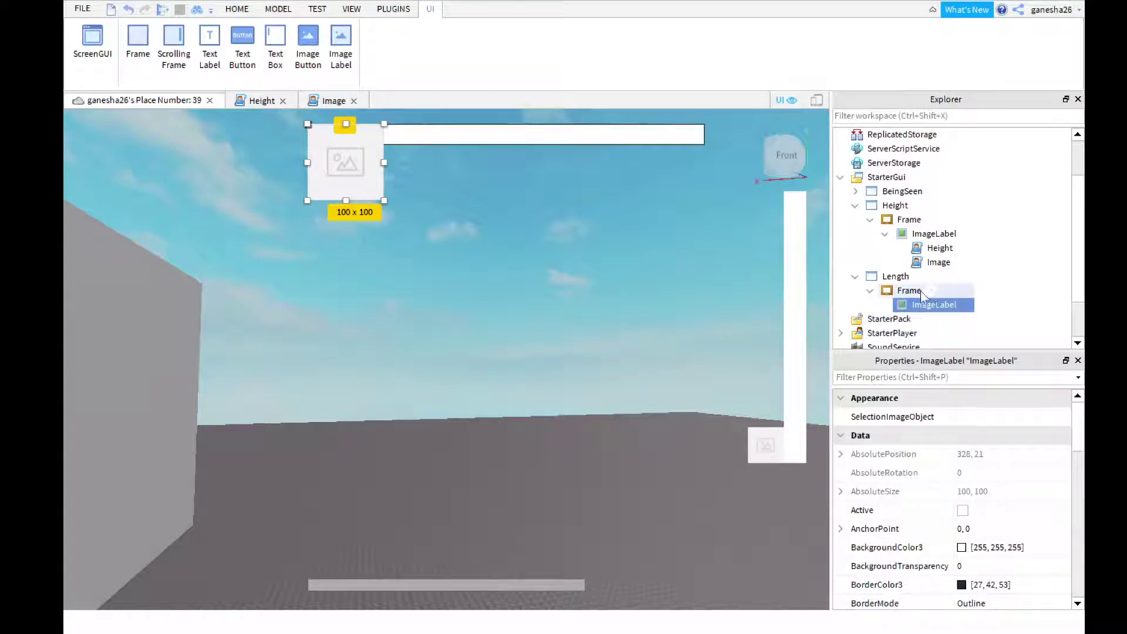
mouse_move(370, 186)
mouse_down()
mouse_move(673, 204)
mouse_move(344, 181)
mouse_up()
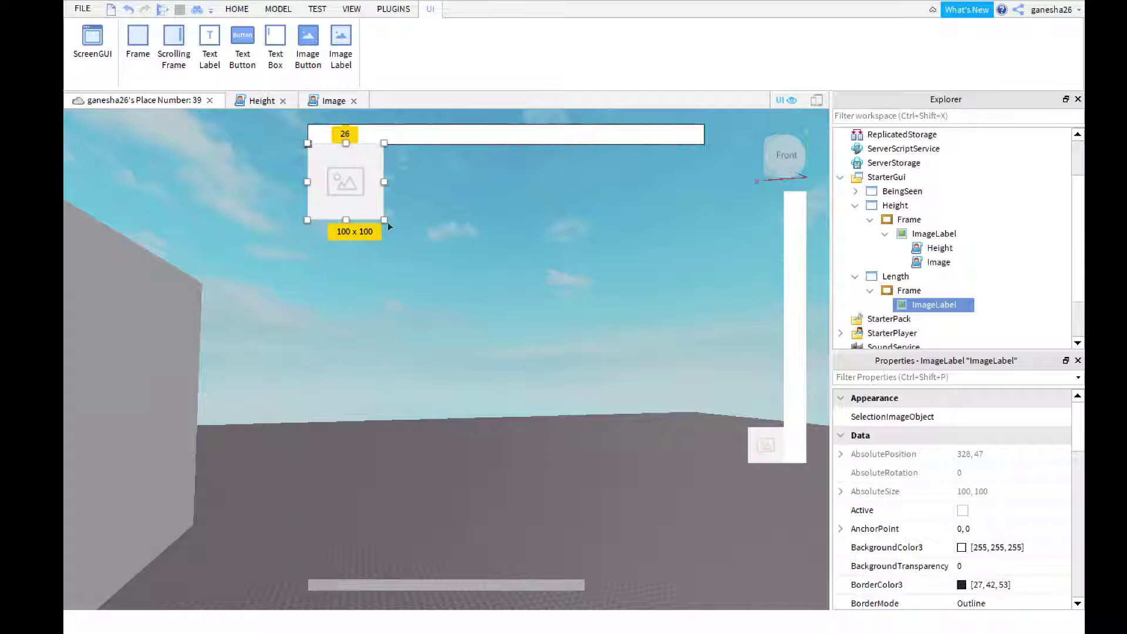
drag(384, 219, 339, 168)
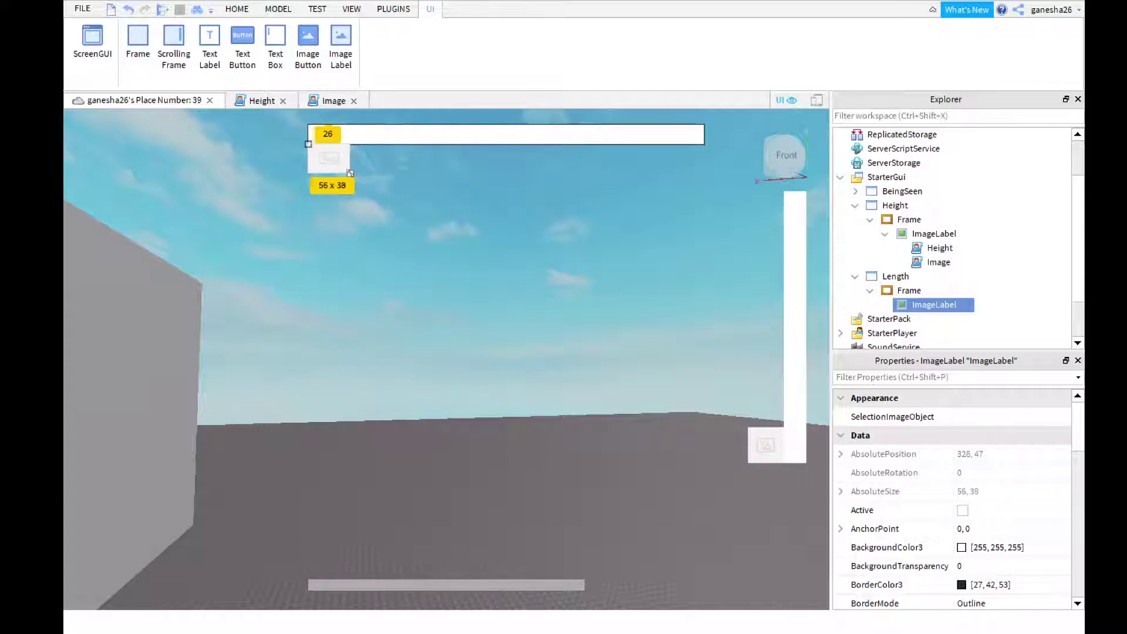
Set the ImageLabel's Size to {0,48},{0,48}
scroll(921, 538, down, 2)
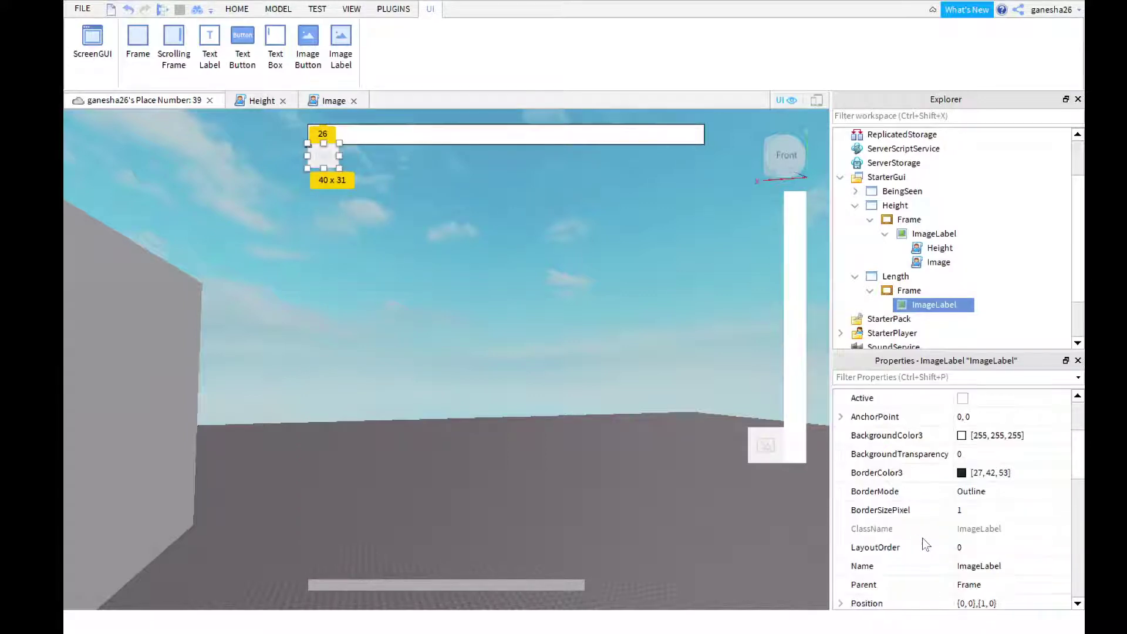
scroll(946, 537, down, 3)
click(980, 472)
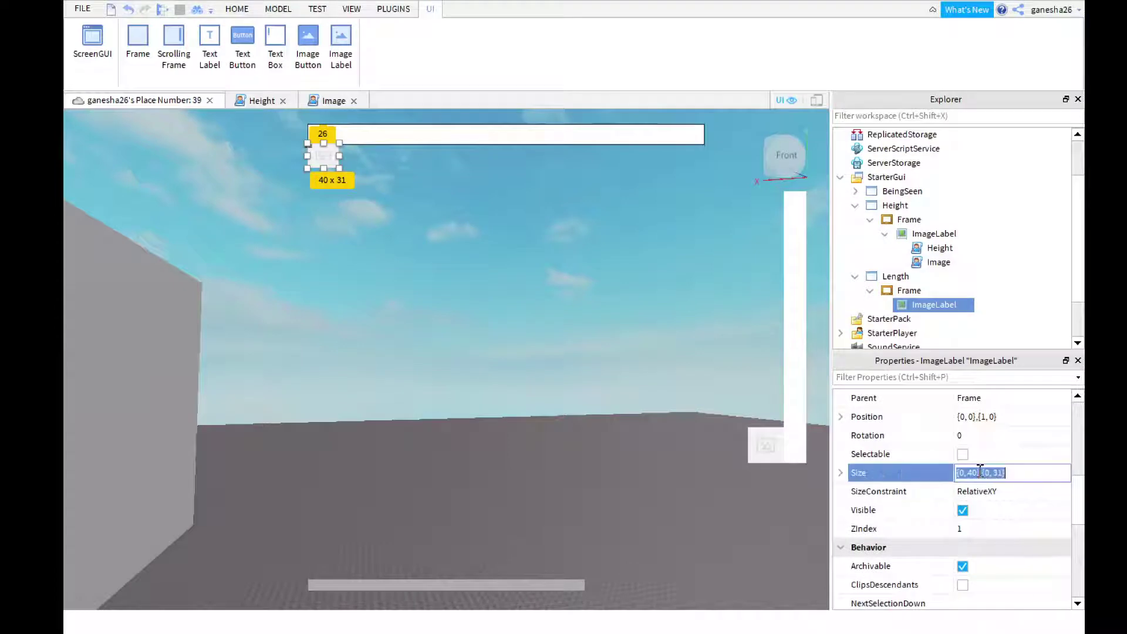
text(0, 4)
text(8)
key(Return)
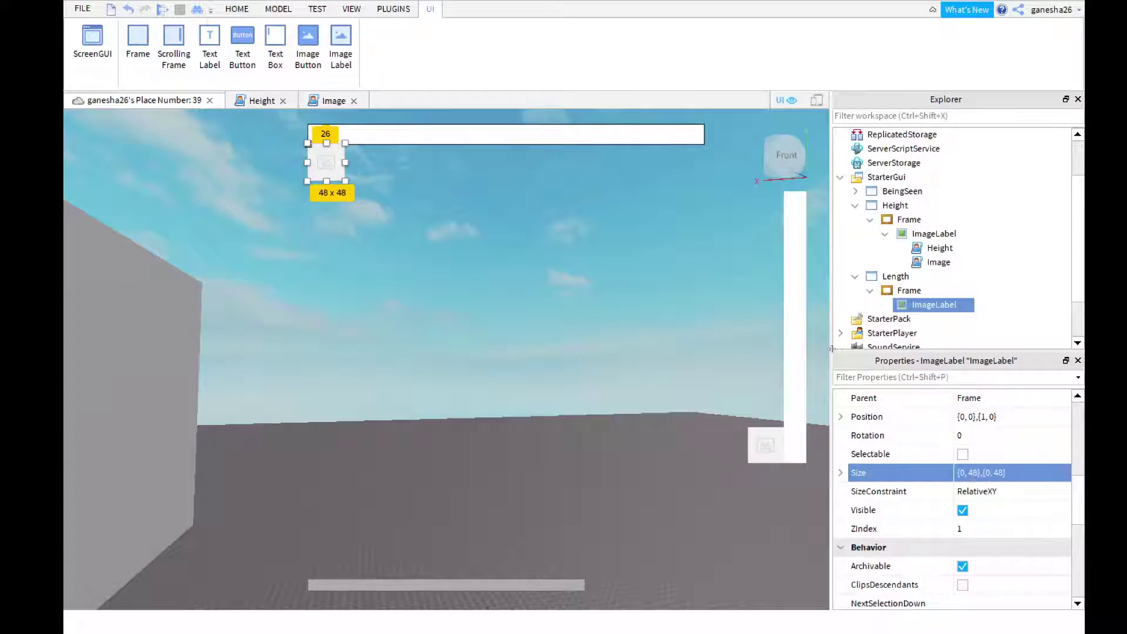
drag(324, 157, 323, 157)
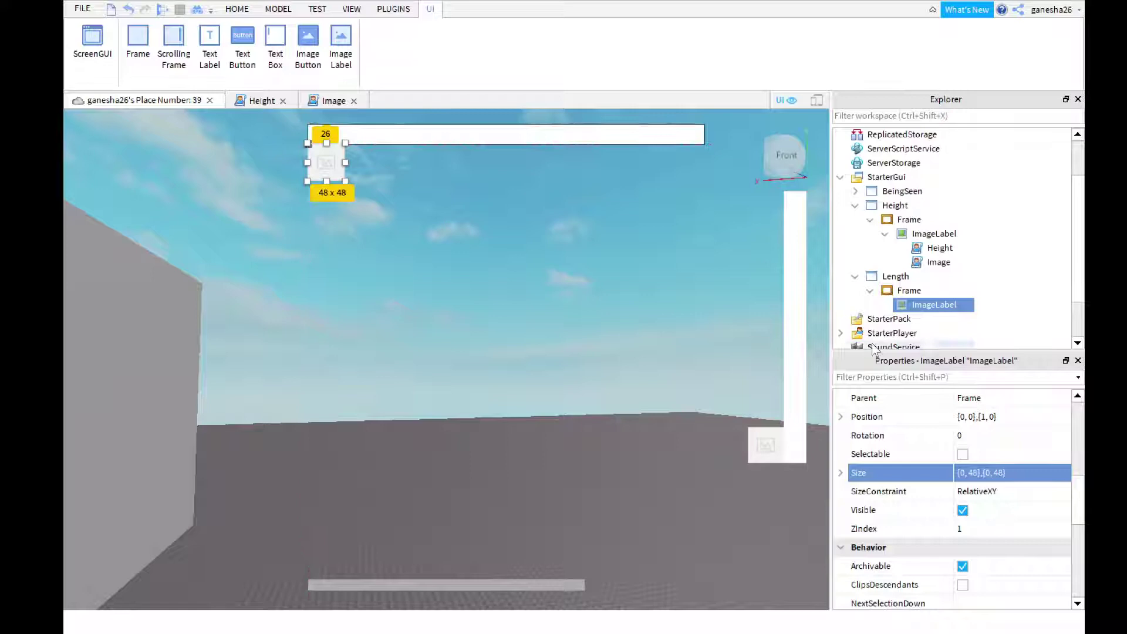
Give the ImageLabel BorderSizePixel 0 and BackgroundTransparency 1
scroll(967, 457, up, 2)
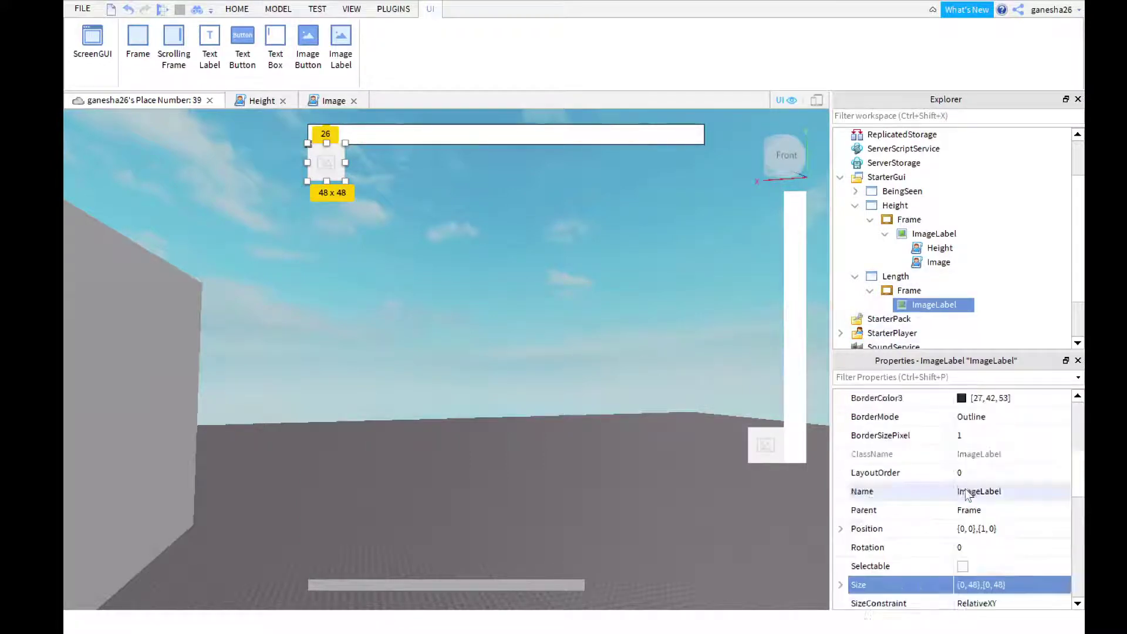
scroll(968, 494, up, 3)
scroll(986, 553, down, 2)
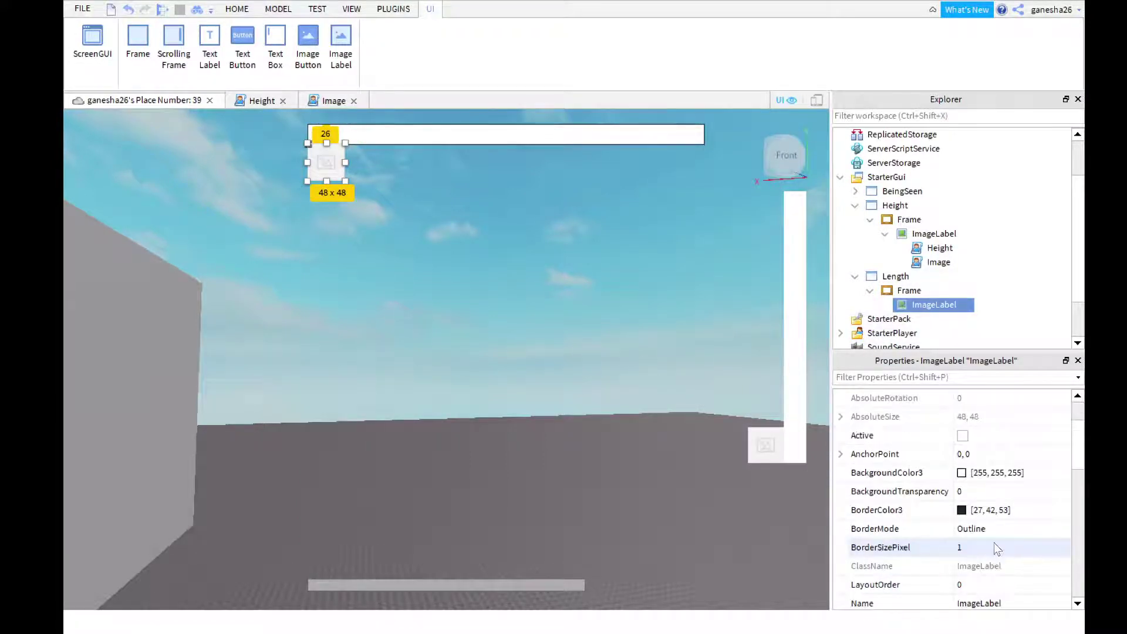
click(995, 542)
text(0)
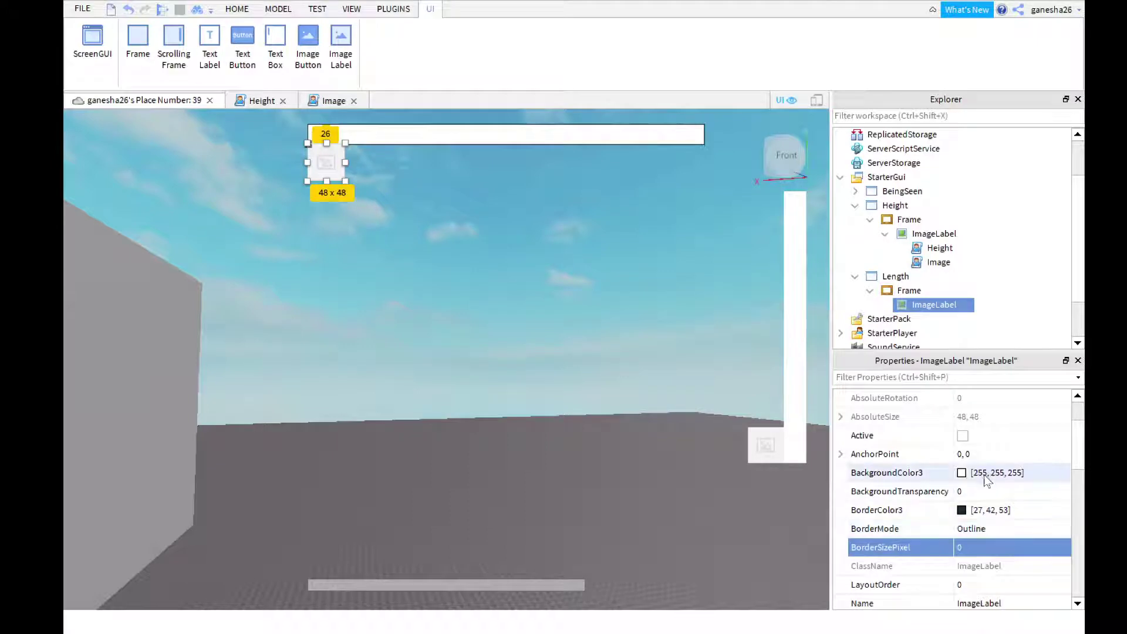
click(985, 491)
text(1)
key(Return)
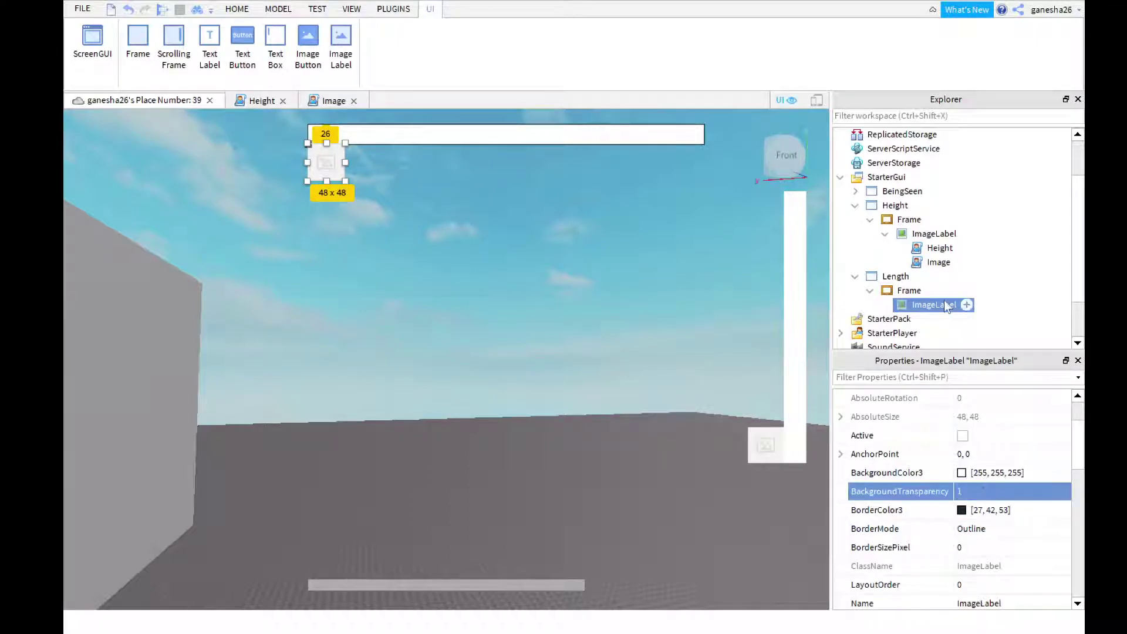
Set the bar Frame's BorderSizePixel to 0
click(904, 290)
click(1001, 493)
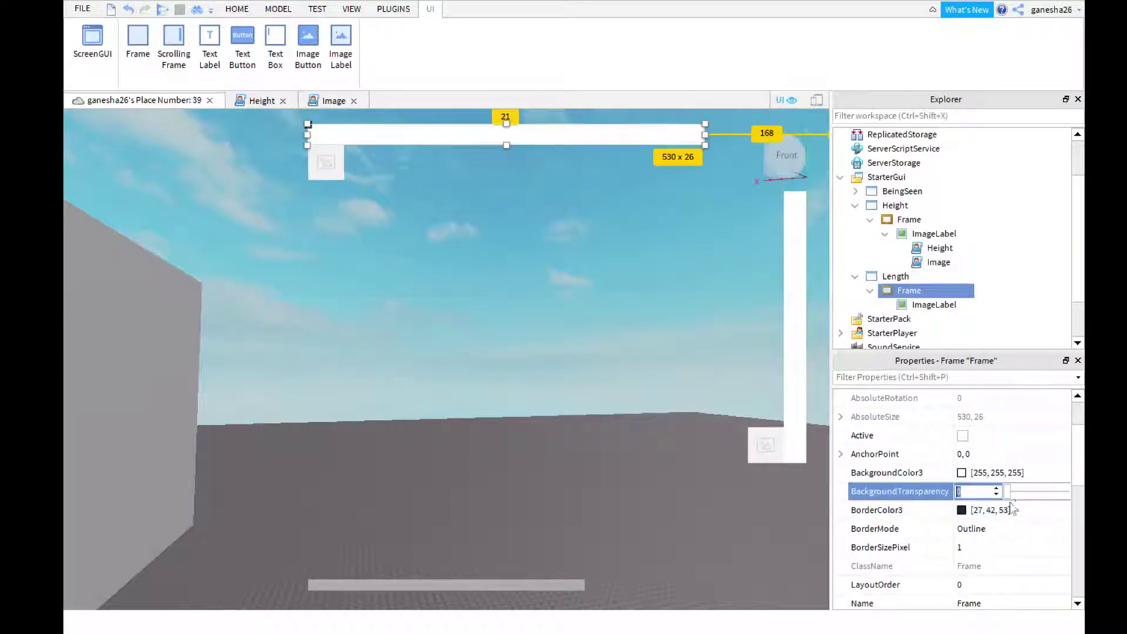
click(997, 546)
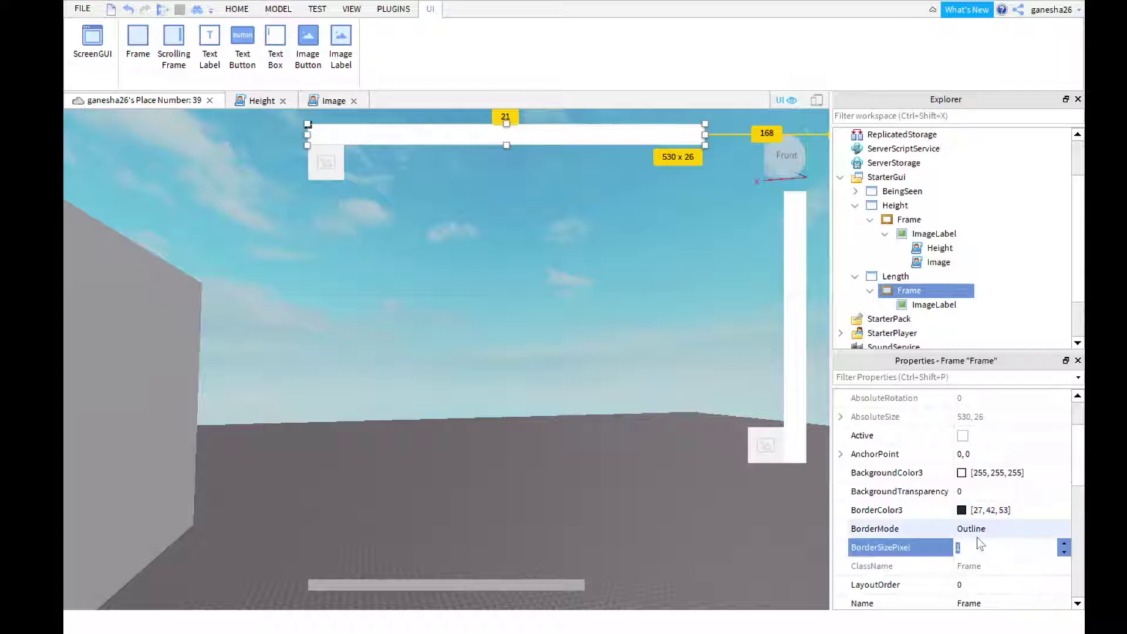
text(0)
key(Return)
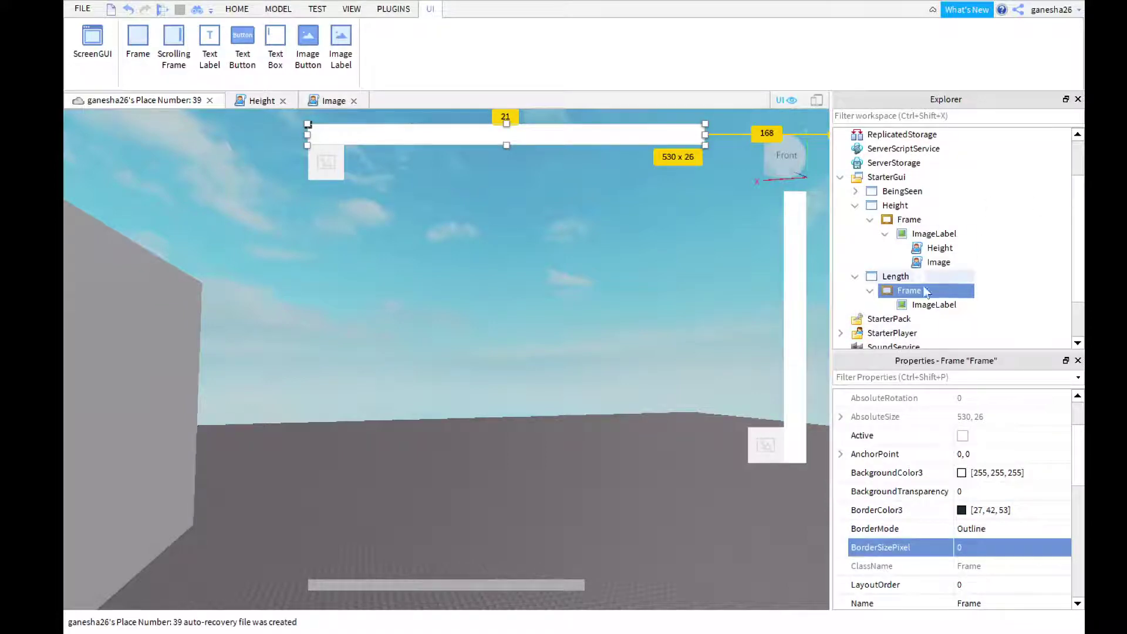
Rename the ImageLabel's LocalScript to 'Length'
click(939, 305)
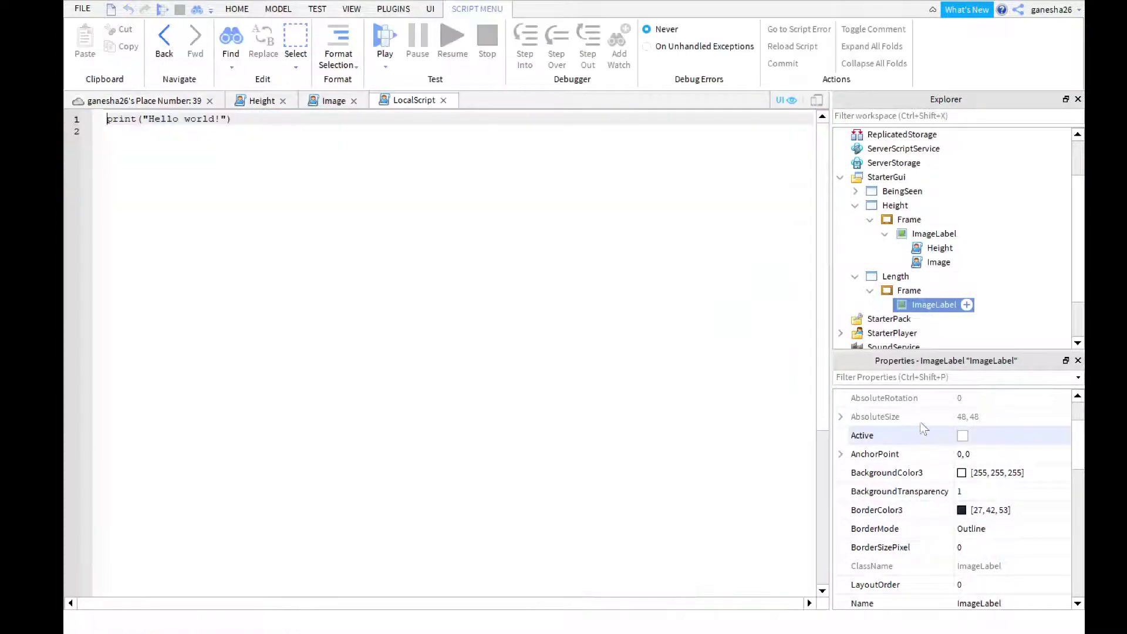
click(948, 319)
double_click(942, 455)
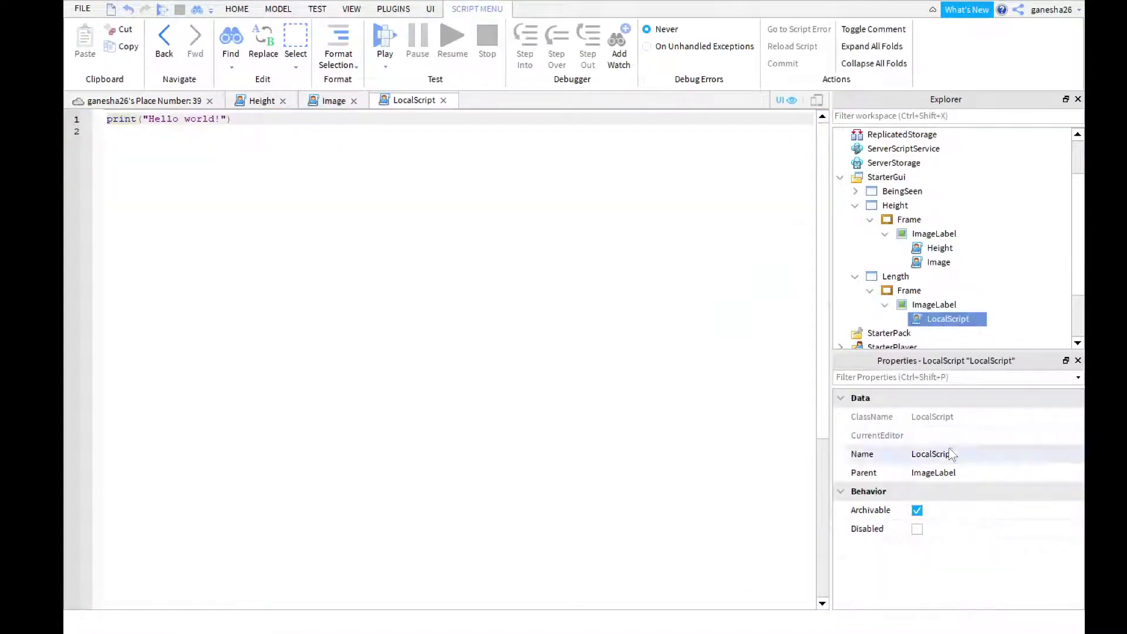
text(L)
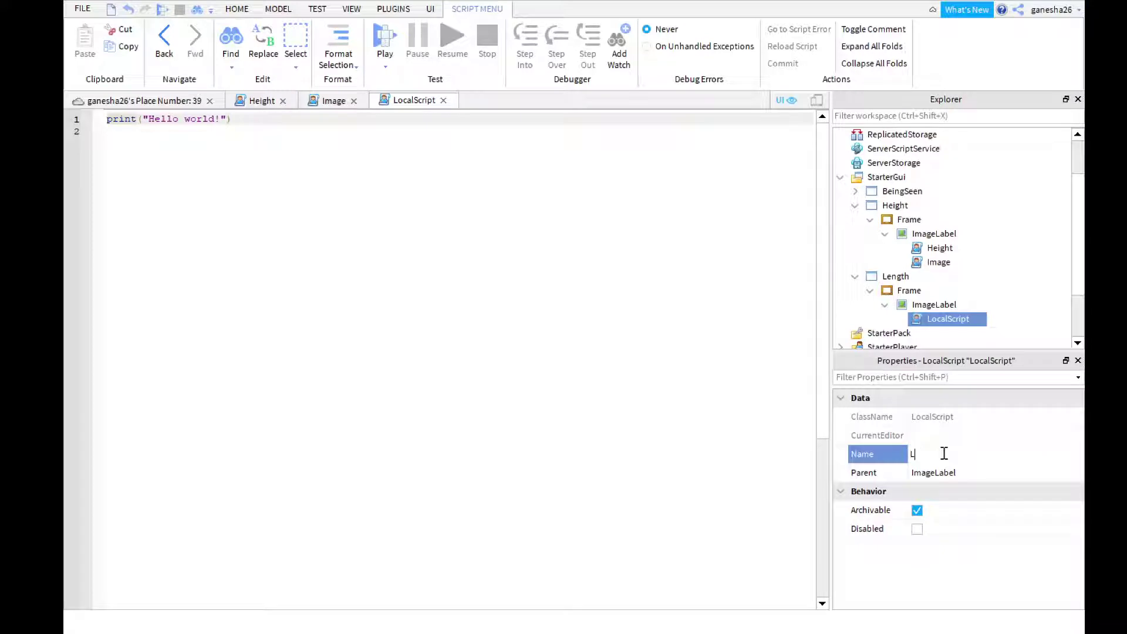
text(ength)
key(Return)
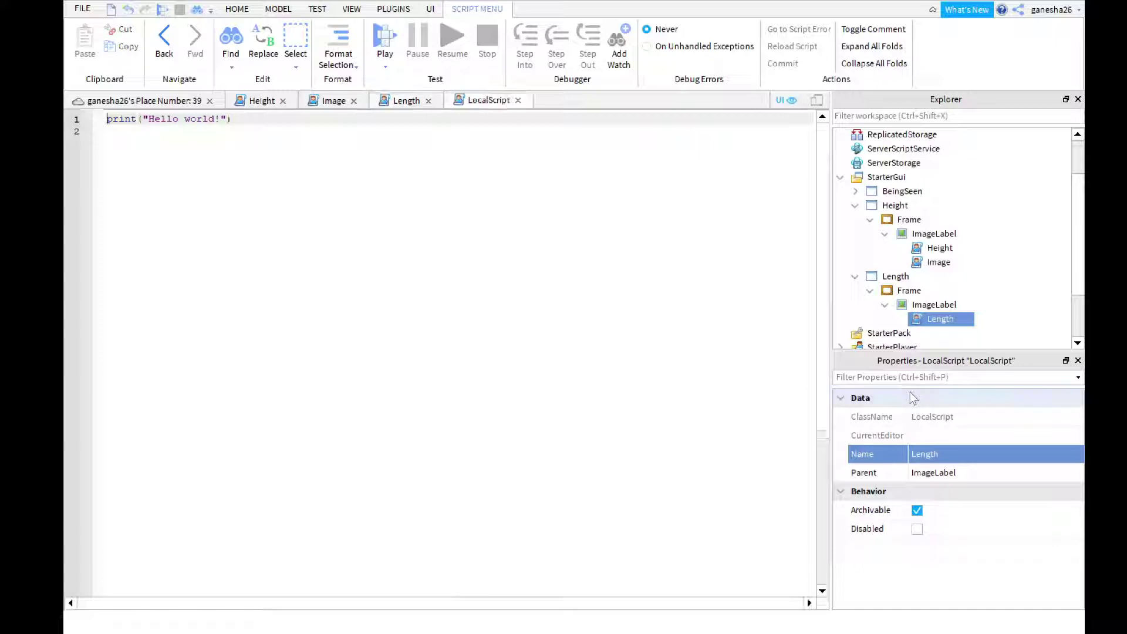
Add a nested LocalScript named 'Image' inside Length and select its placeholder code
click(976, 336)
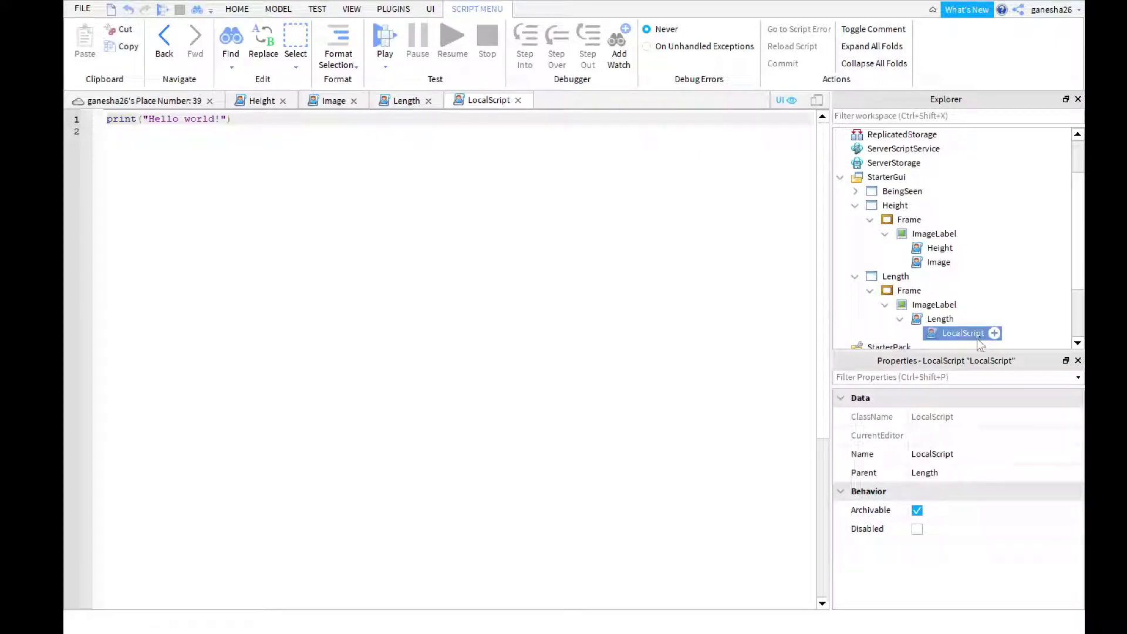
click(965, 455)
key(BackSpace)
text(Image)
key(Return)
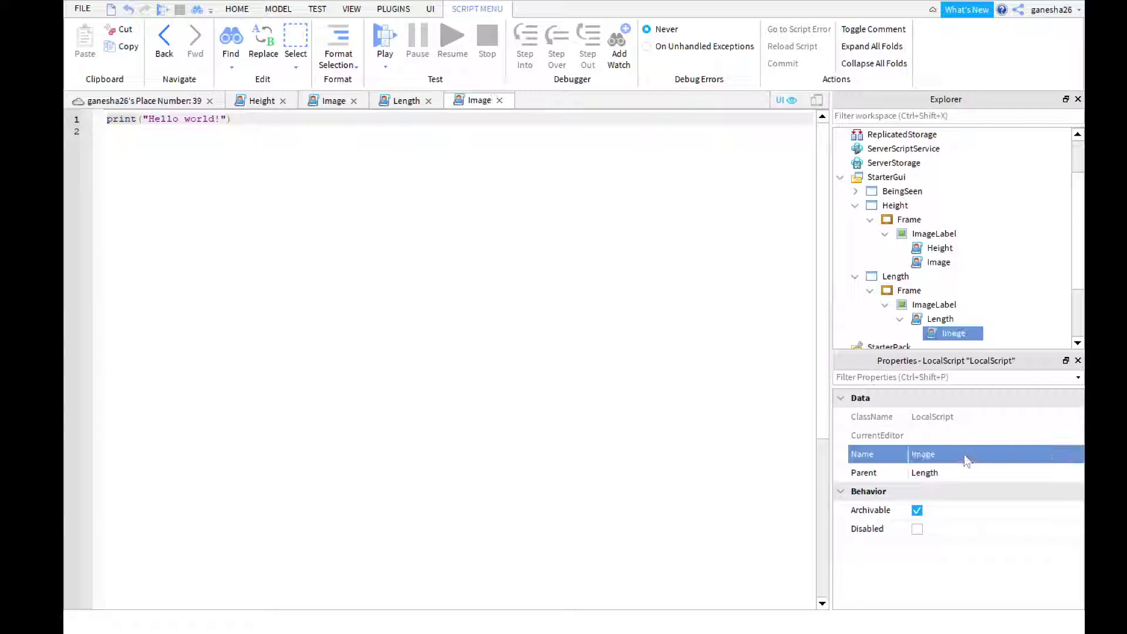
click(290, 246)
key(ctrl+a)
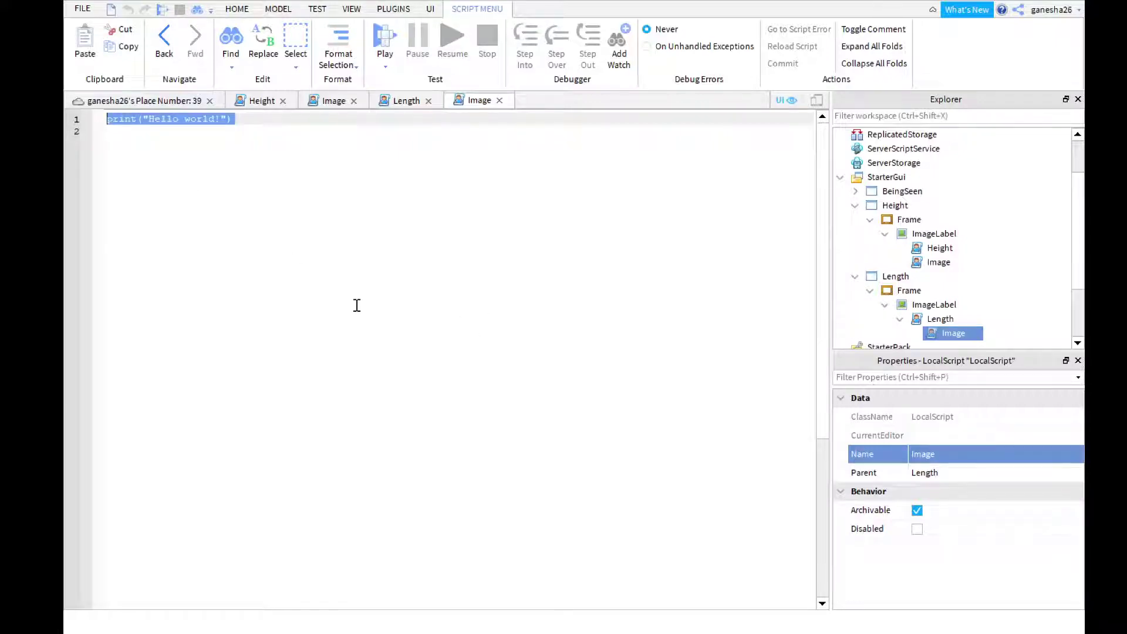
Delete the Image script's print line and take the Height script's 13 lines of code
key(BackSpace)
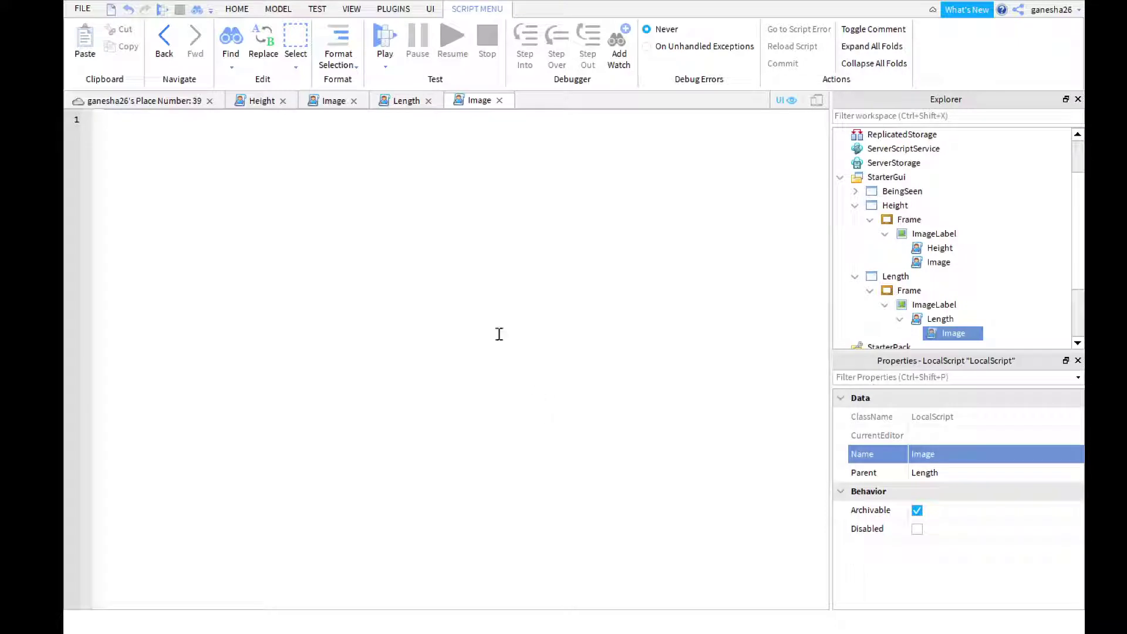
click(256, 104)
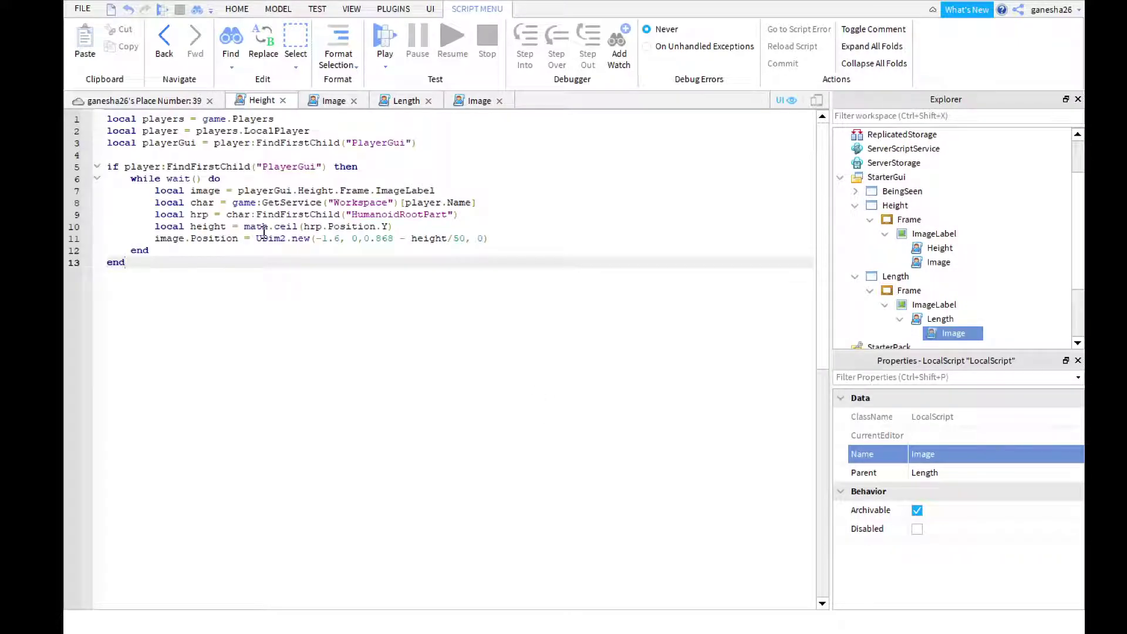
drag(267, 335, 66, 103)
key(ctrl+c)
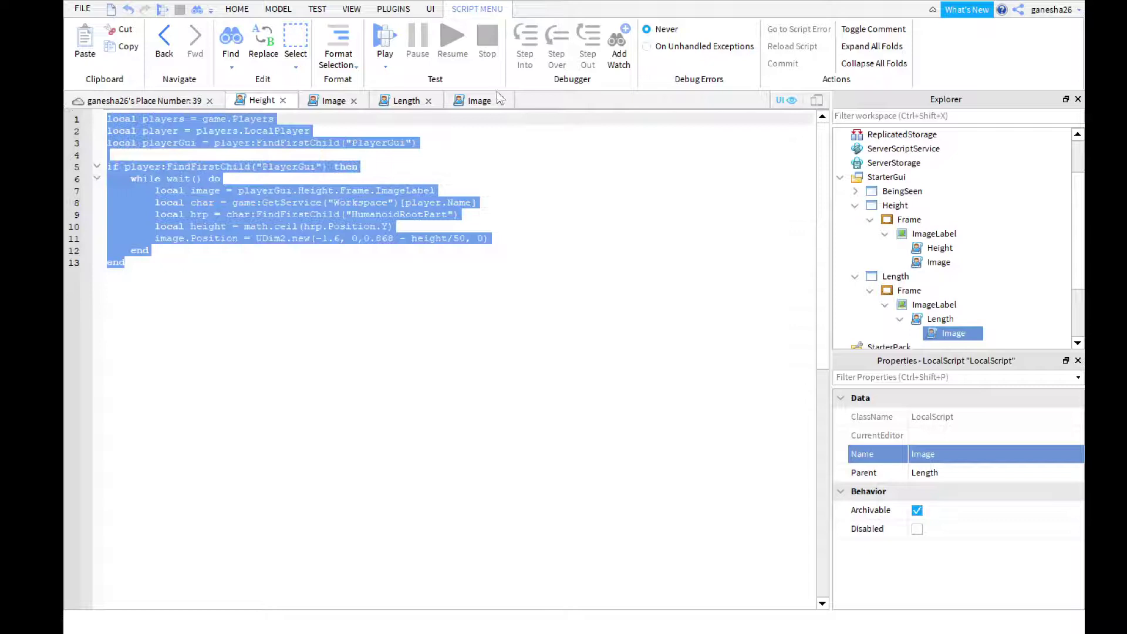
click(498, 100)
key(ctrl+v)
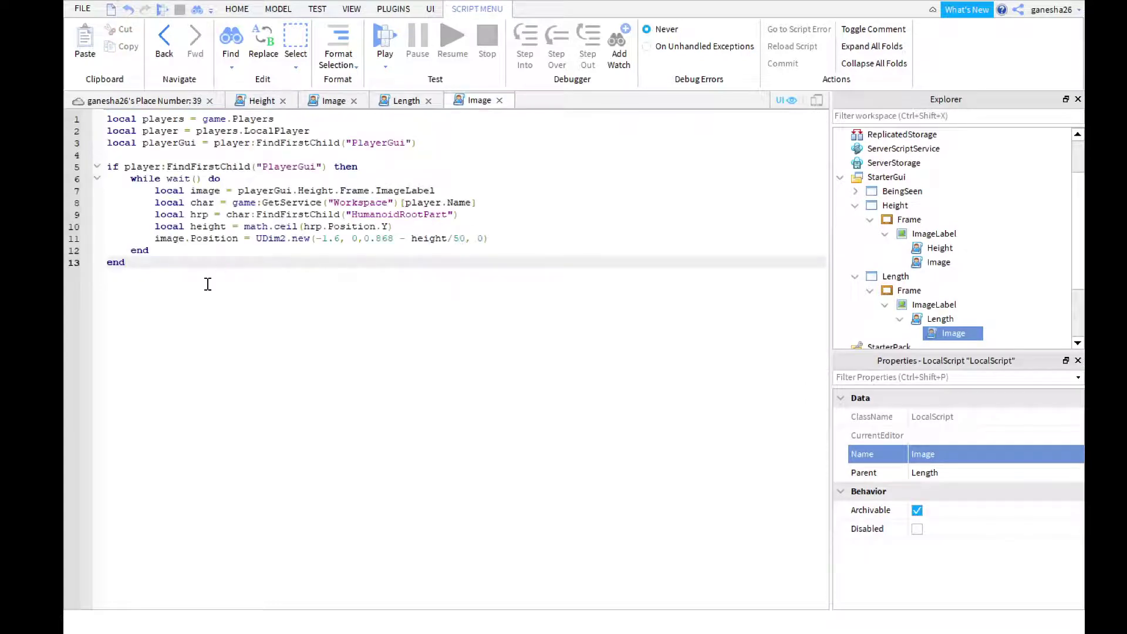
key(ctrl+a)
click(203, 297)
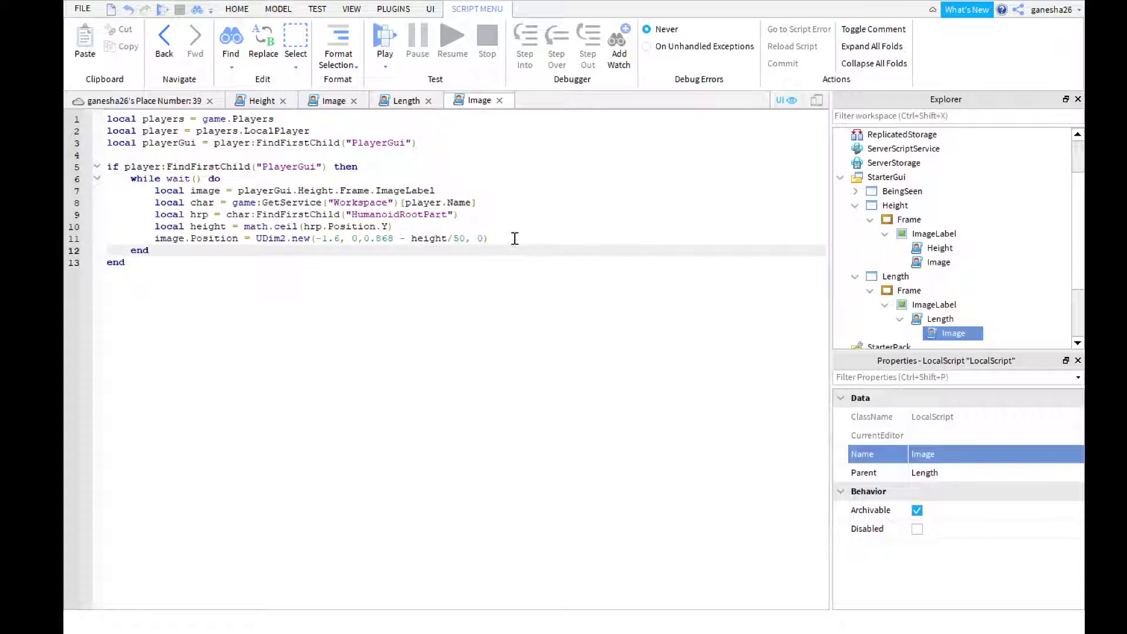
click(501, 222)
click(506, 200)
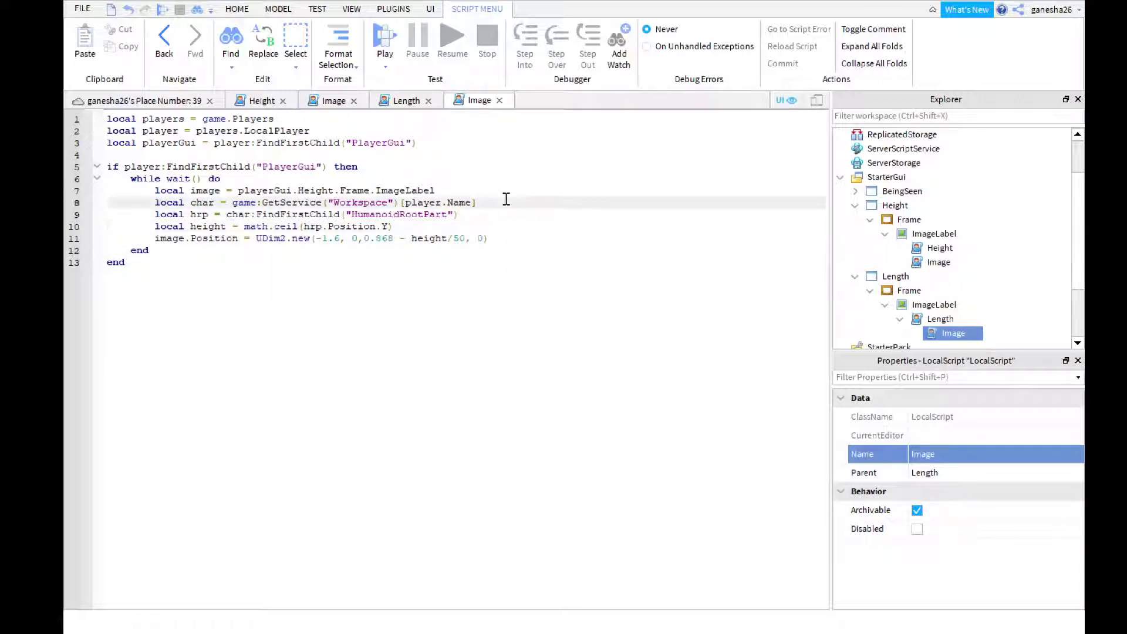
click(488, 170)
click(462, 183)
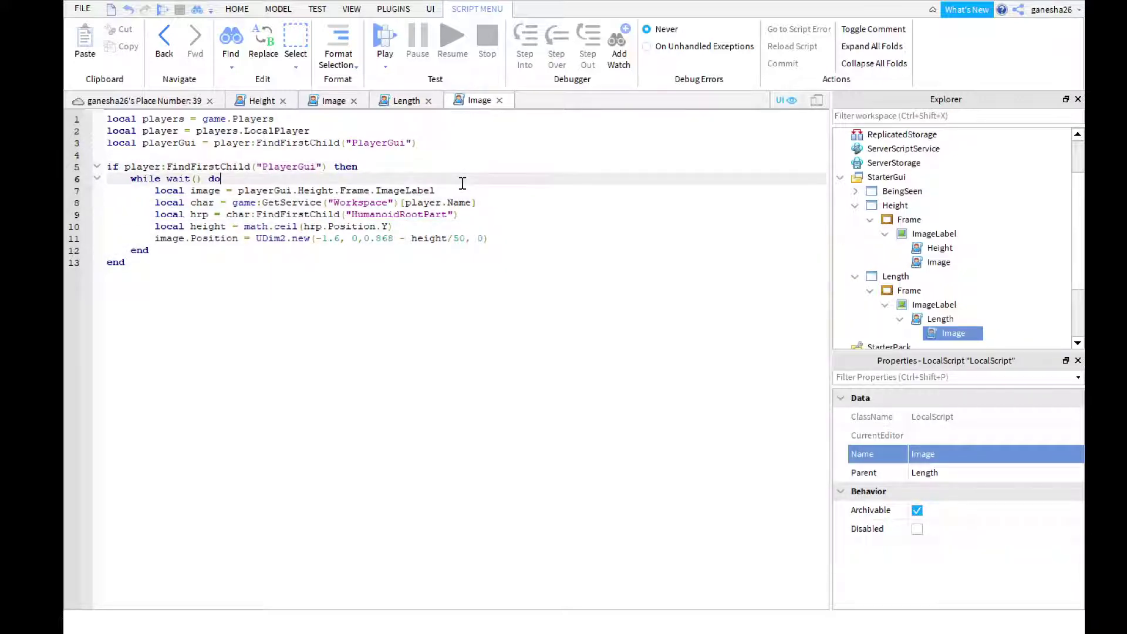
click(435, 157)
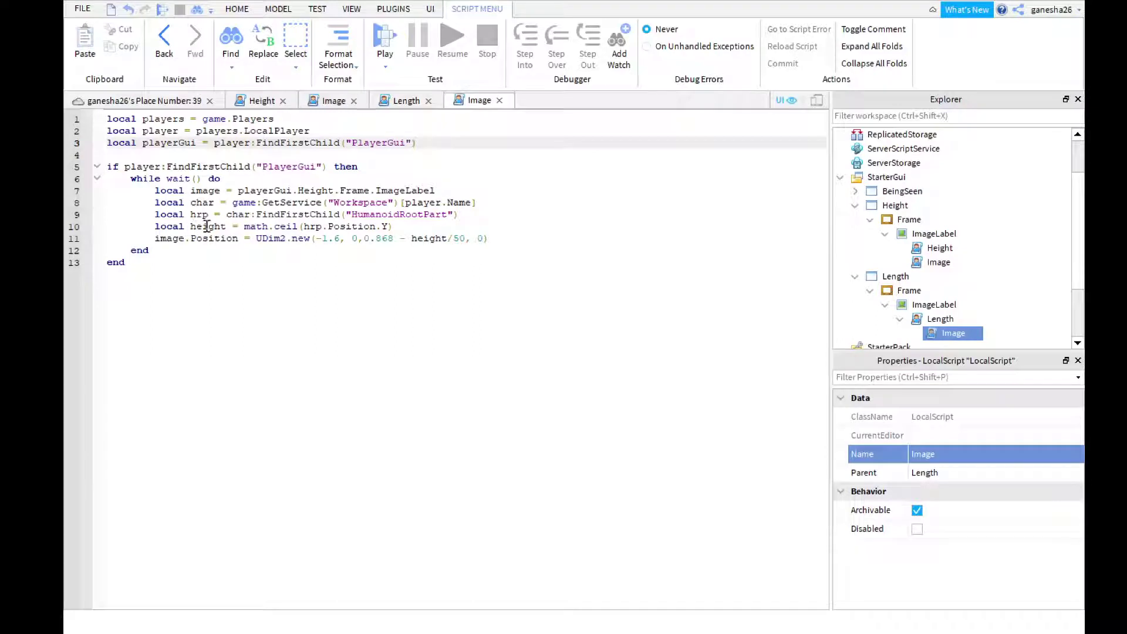
Rename height to length on line 10 and use length in line 11's position formula
click(395, 224)
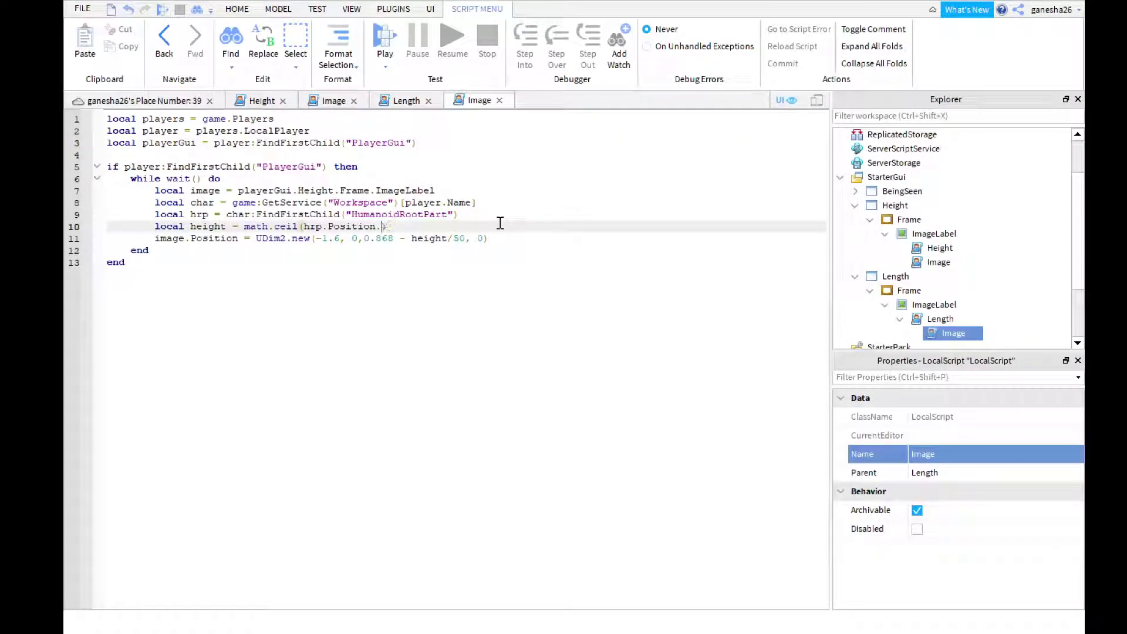
text(X)
key(Left)
key(Left)
key(Left)
key(Left)
key(Left)
key(Left)
key(Left)
key(Left)
key(Left)
key(BackSpace)
key(BackSpace)
key(BackSpace)
key(BackSpace)
key(BackSpace)
key(BackSpace)
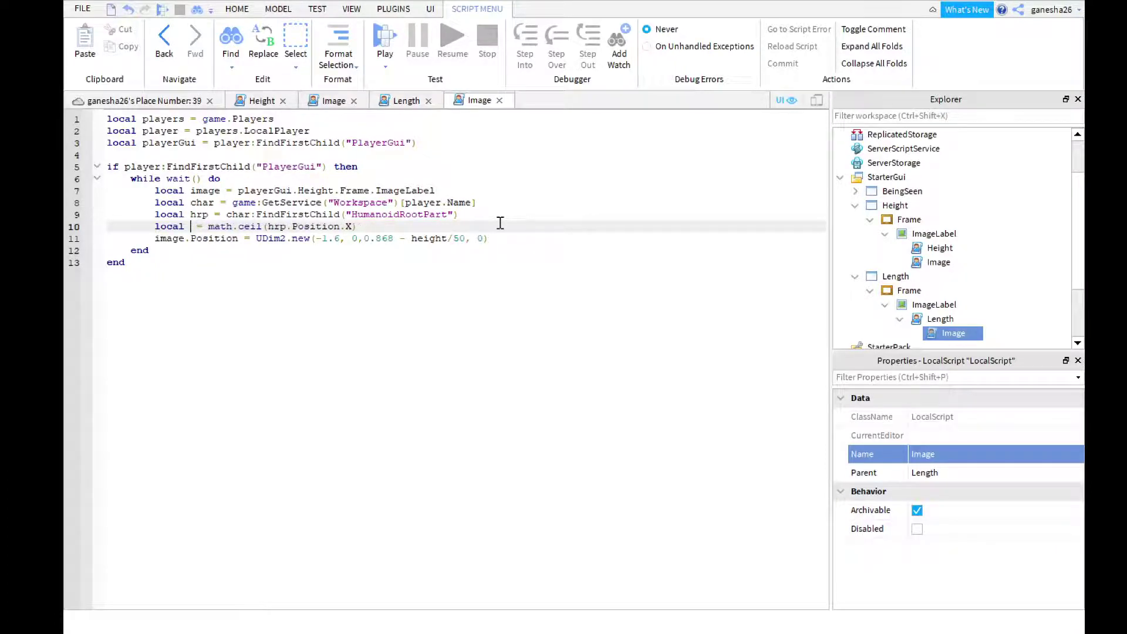
text(lwng)
key(BackSpace)
key(BackSpace)
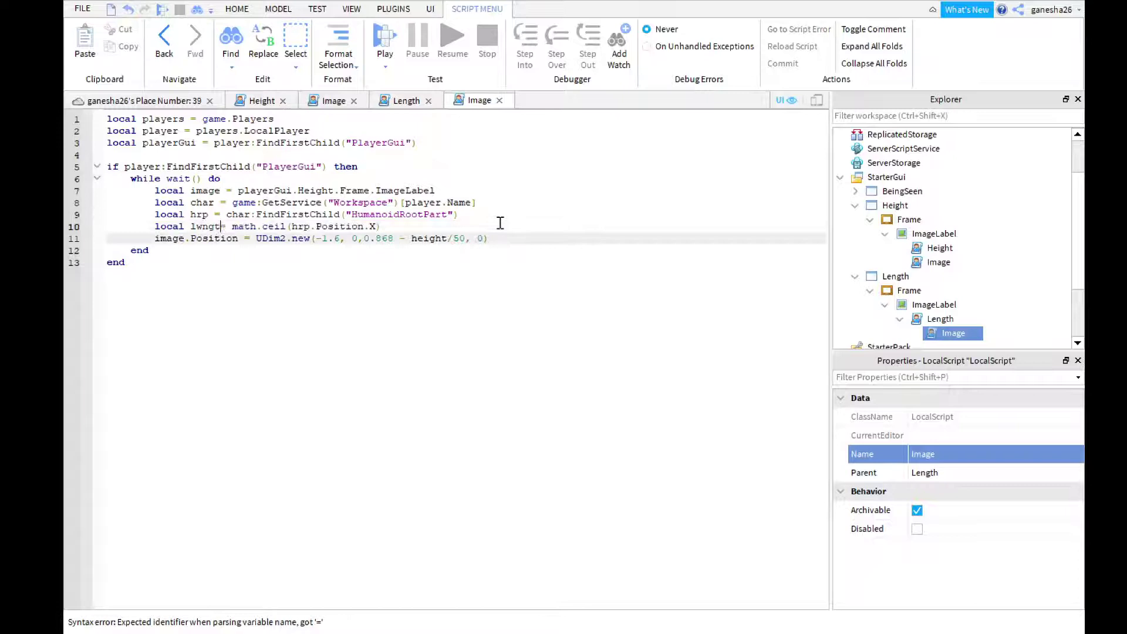
key(BackSpace)
text(ength)
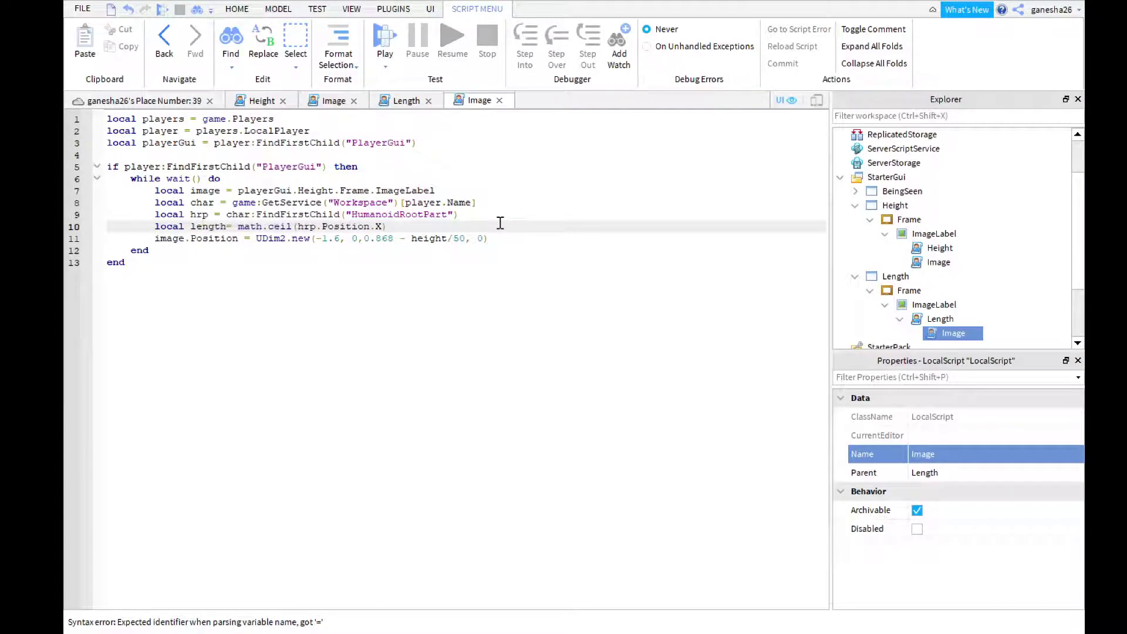
key(Down)
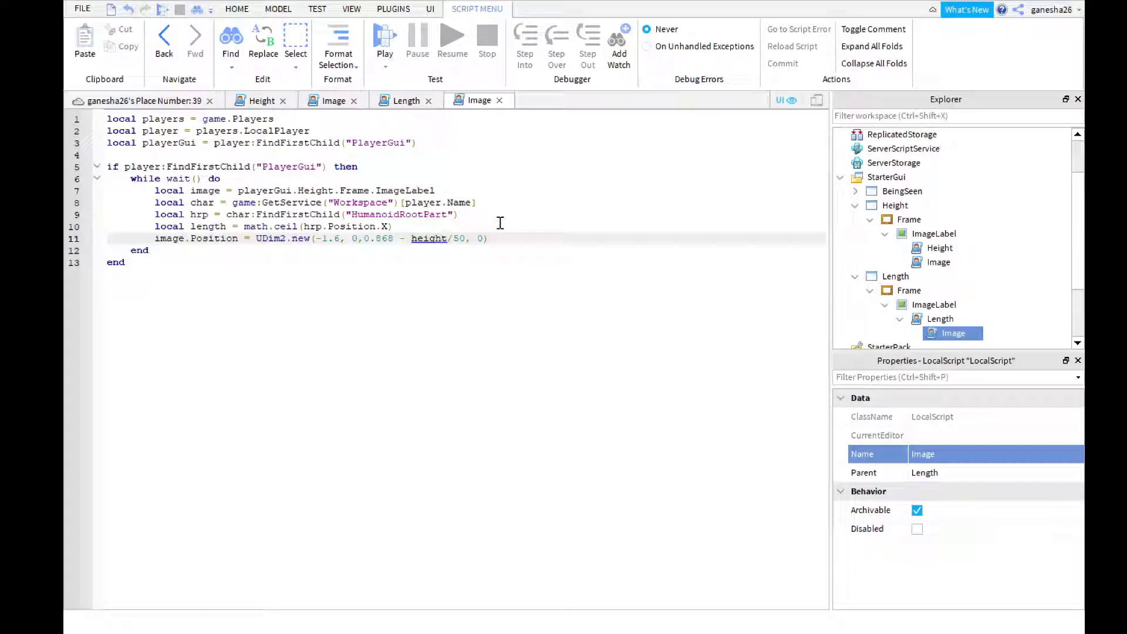
key(BackSpace)
key(BackSpace)
key(BackSpace)
key(BackSpace)
key(BackSpace)
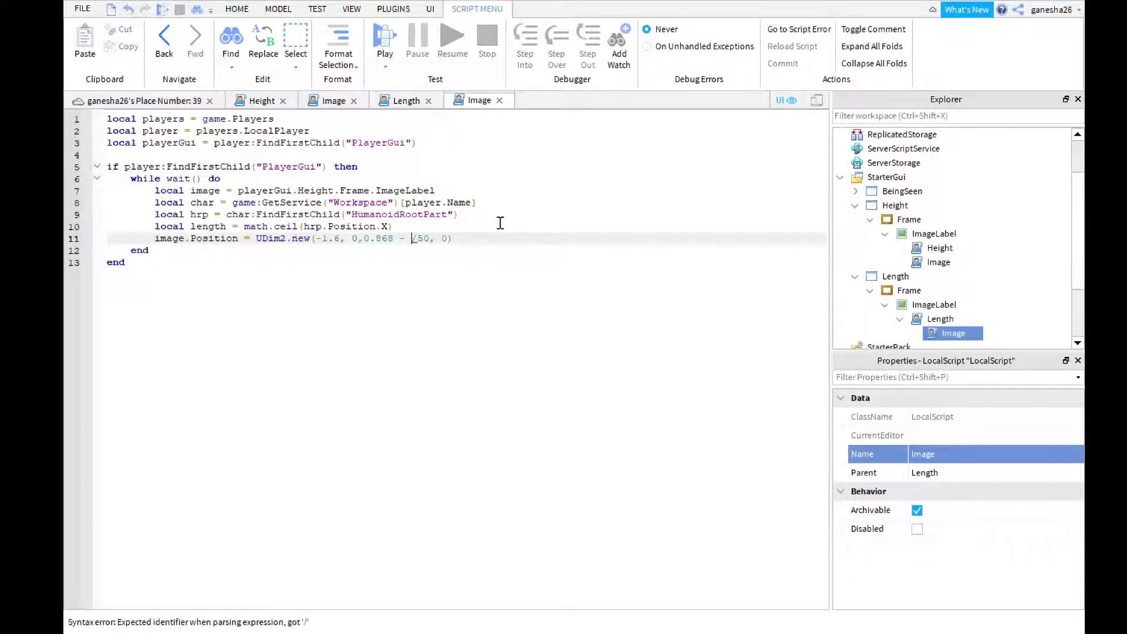
text(length)
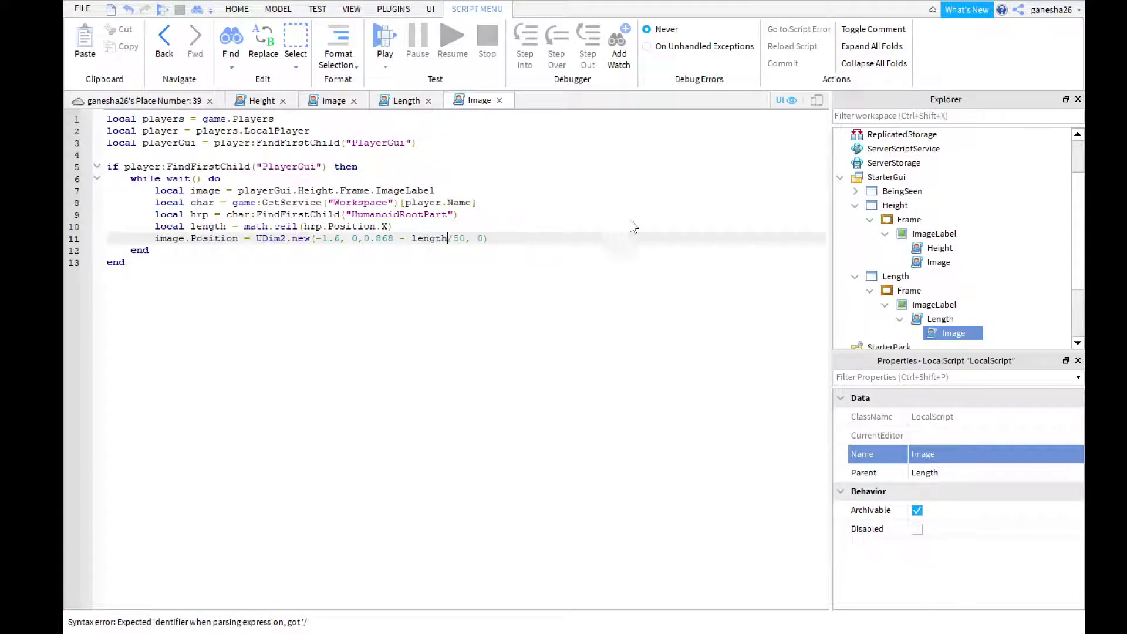
Paste the ImageLabel's Position value over line 11's UDim2.new arguments
click(934, 304)
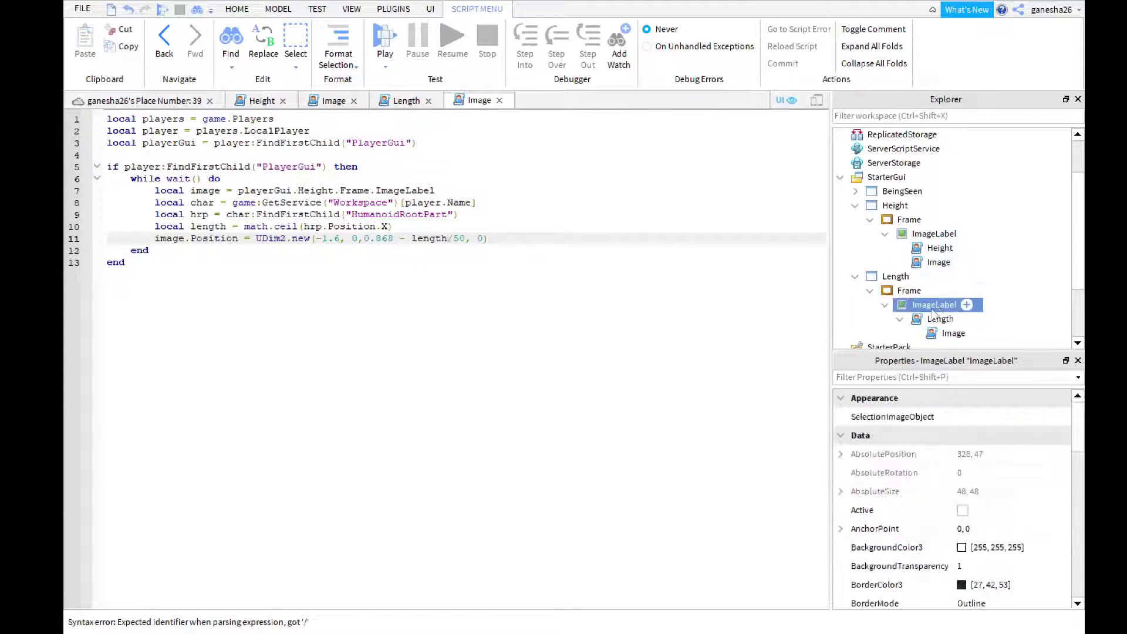
scroll(941, 487, down, 3)
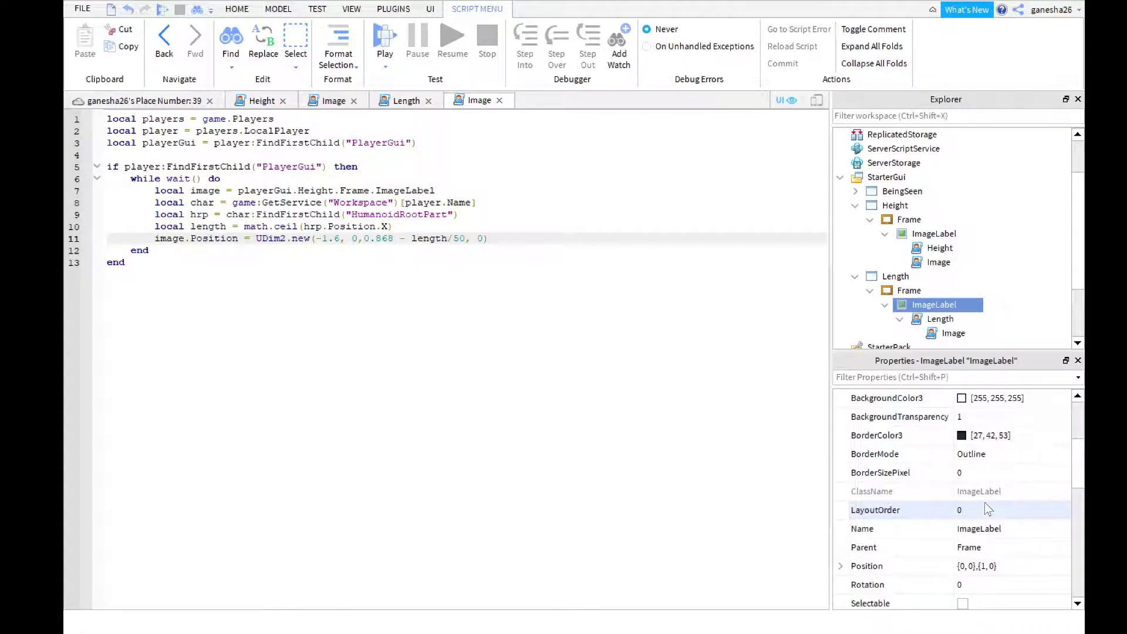
click(970, 567)
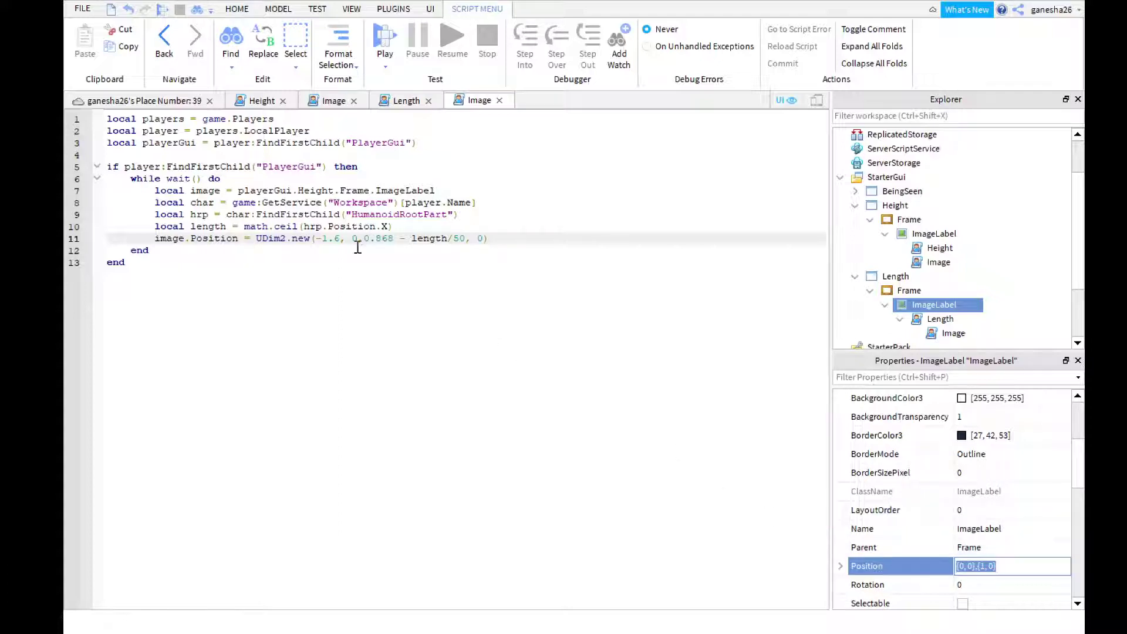
click(378, 239)
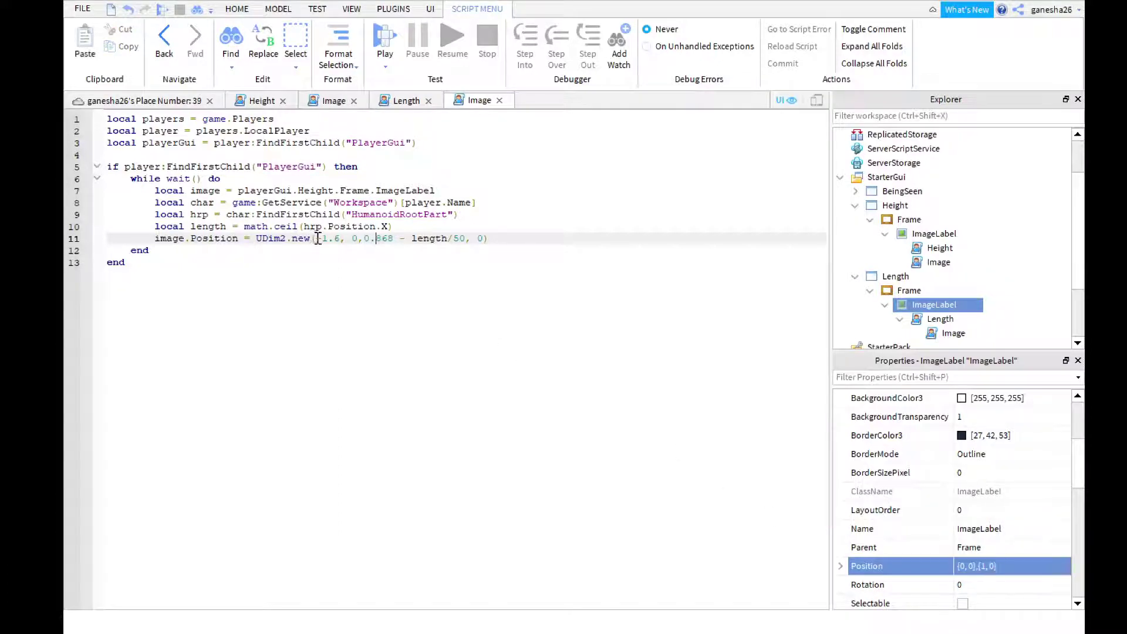
drag(318, 238, 498, 233)
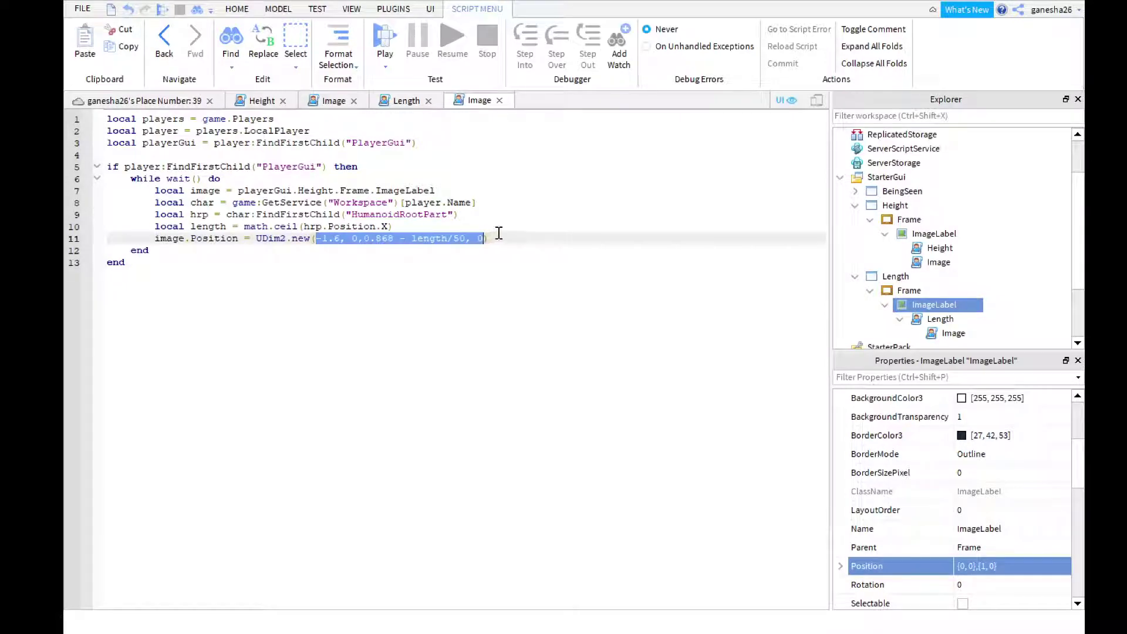
text({0, 0},{1, 0})
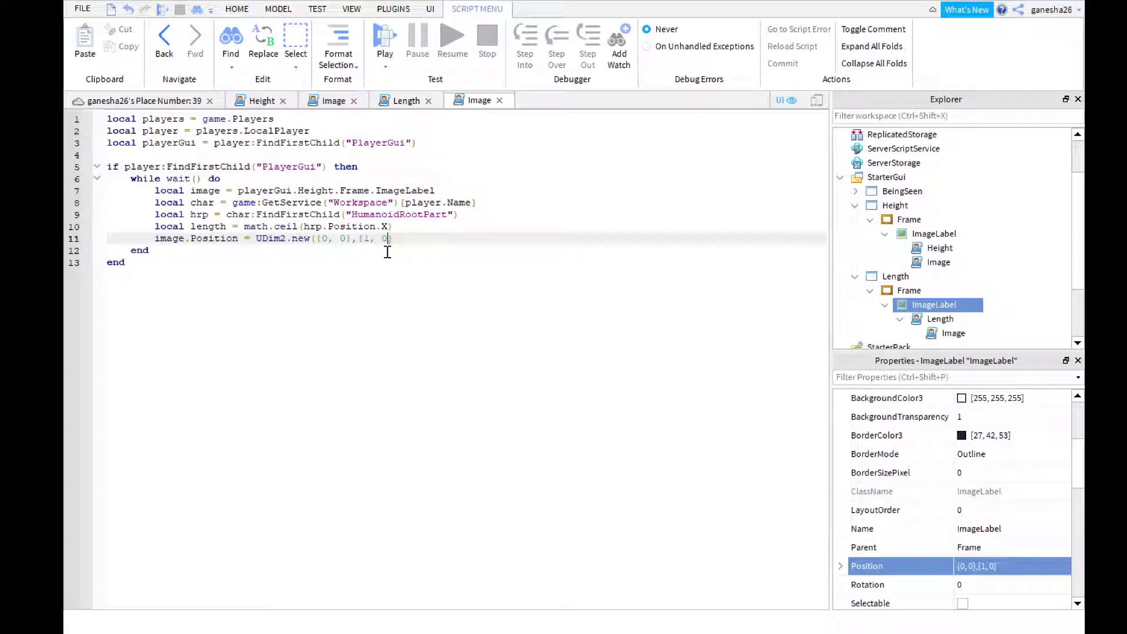
Edit line 11 to read UDim2.new(0, 0,1-length/50, 0)
key(Left)
key(BackSpace)
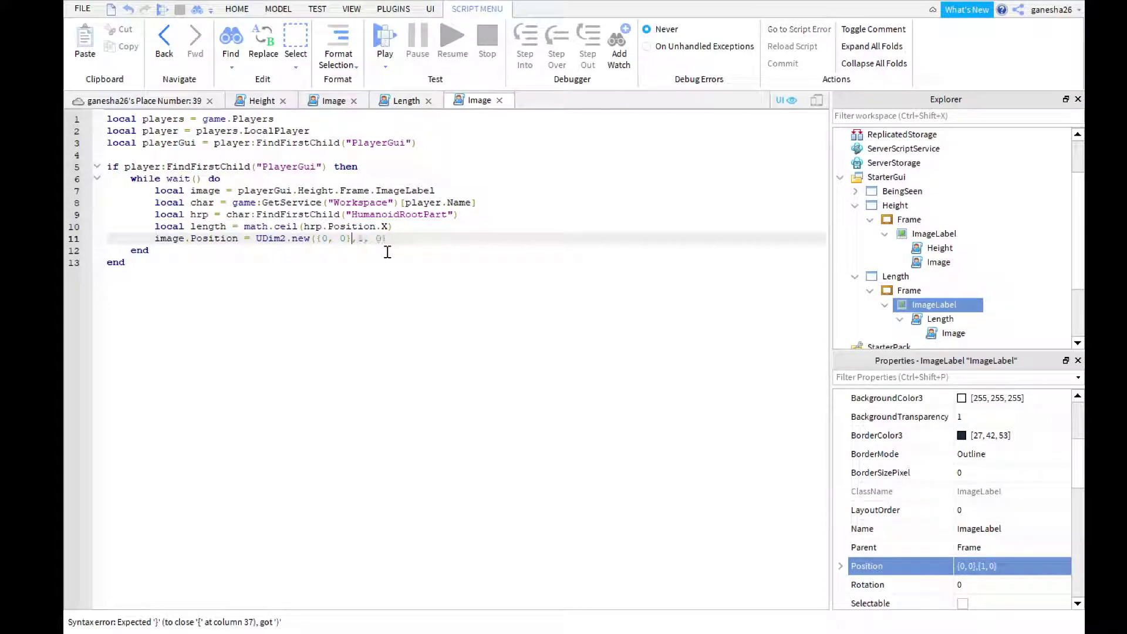
key(BackSpace)
key(BackSpace)
text(-length)
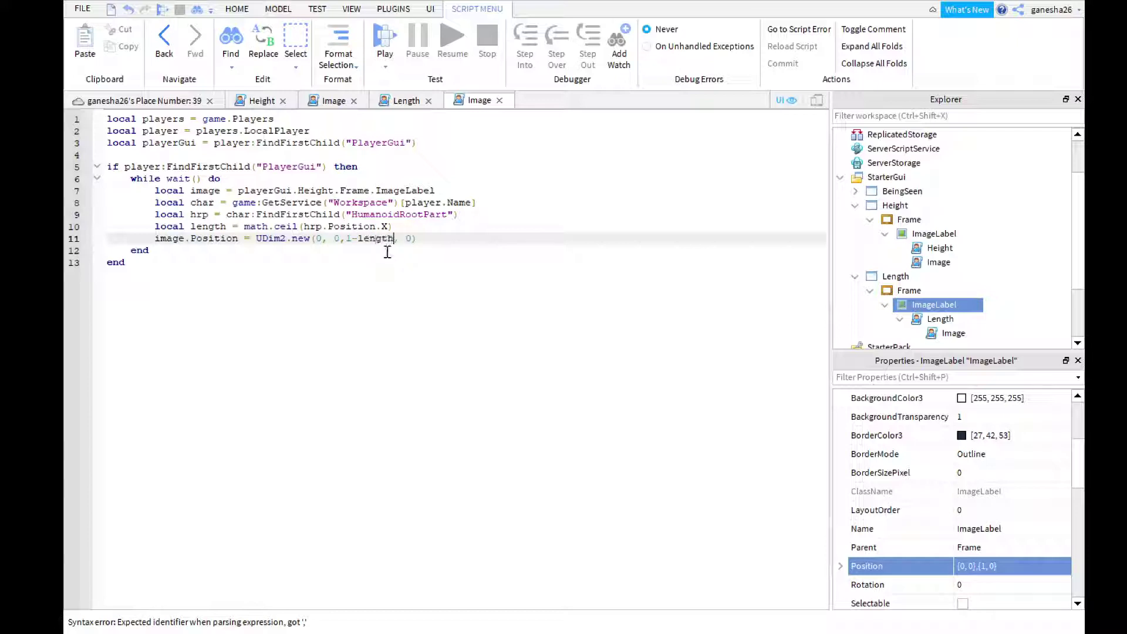
text(.50)
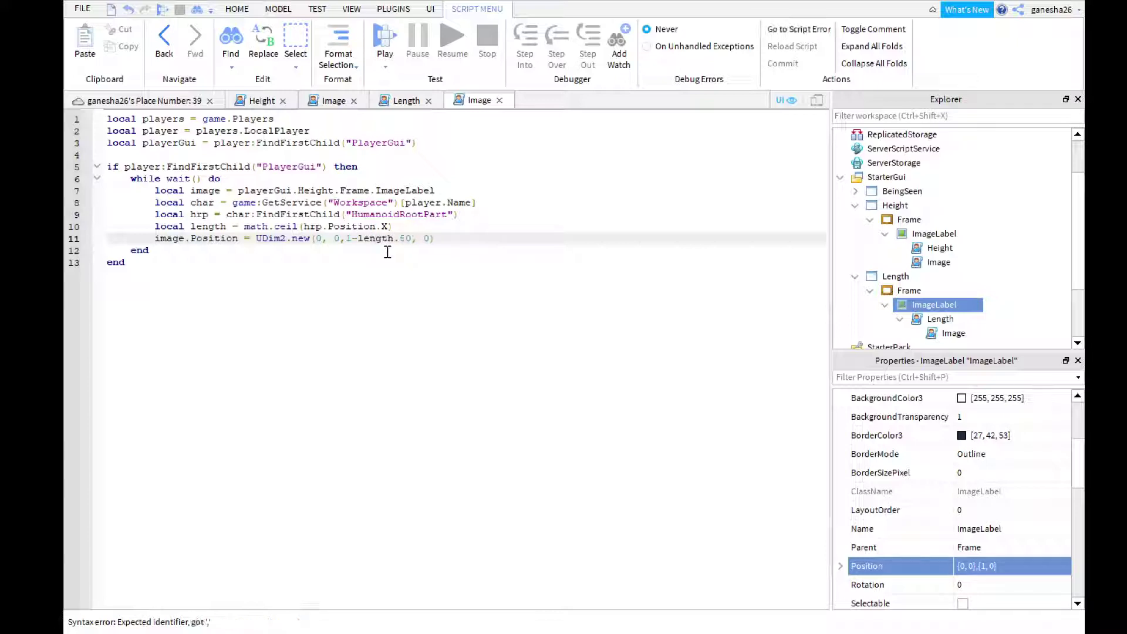
key(BackSpace)
key(BackSpace)
key(BackSpace)
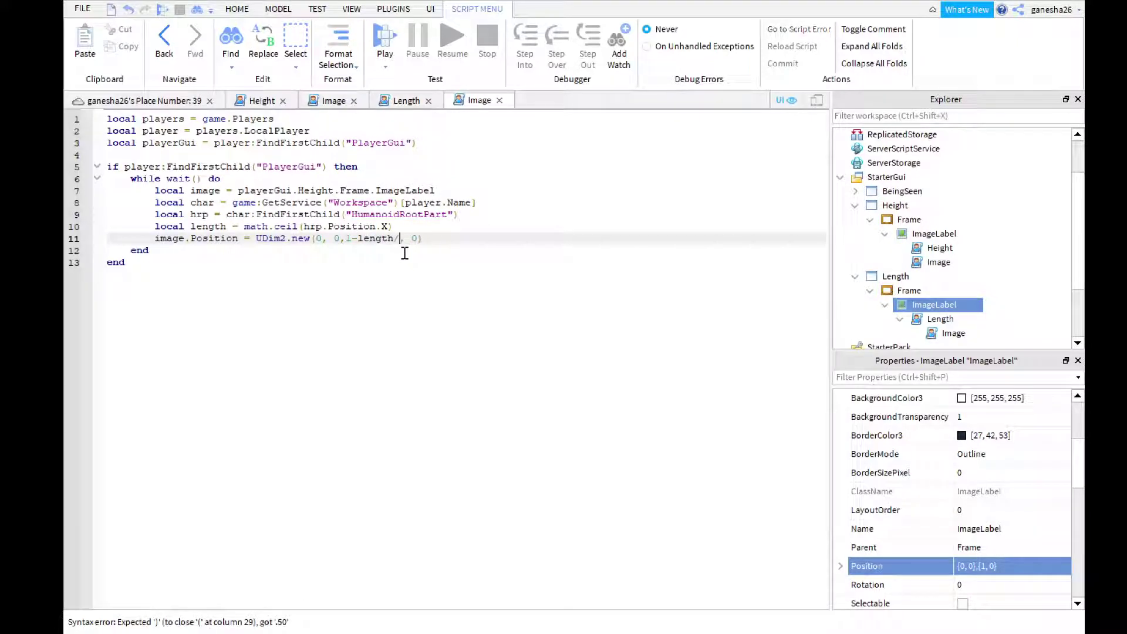
text(/50)
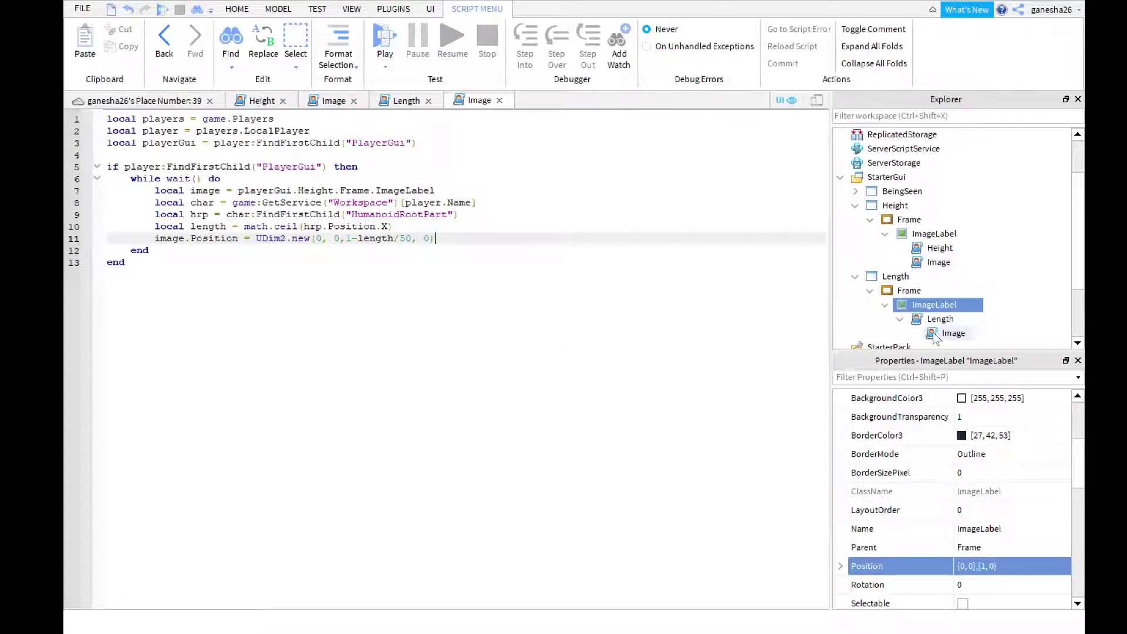
Move the Image script directly under the Length ImageLabel and cut its positioning code
drag(933, 335, 934, 305)
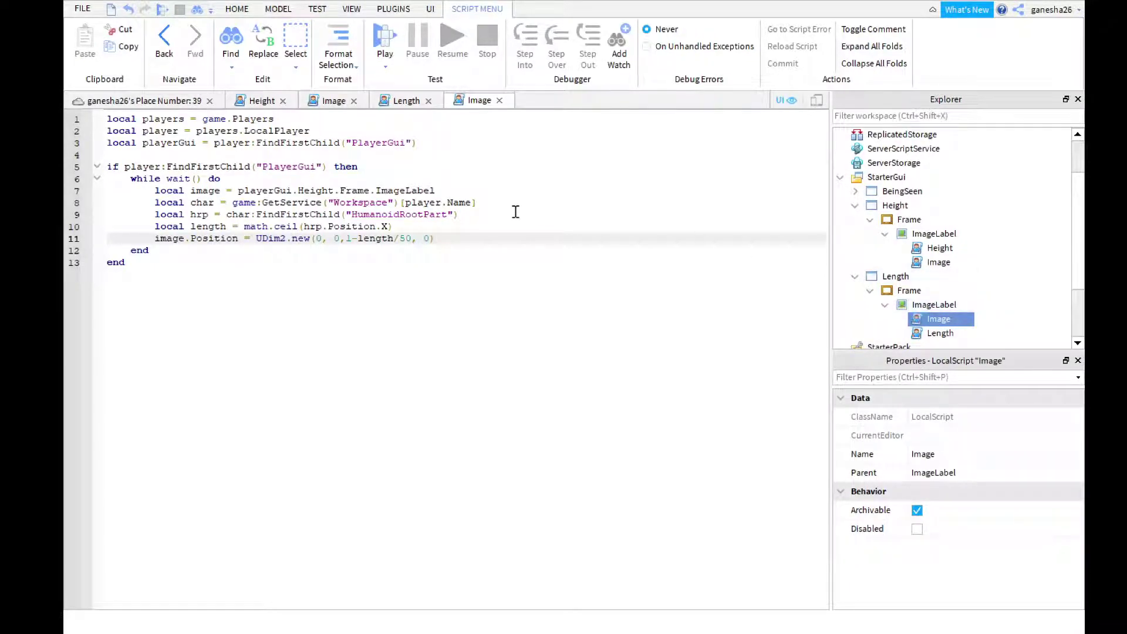
key(ctrl+a)
key(ctrl+c)
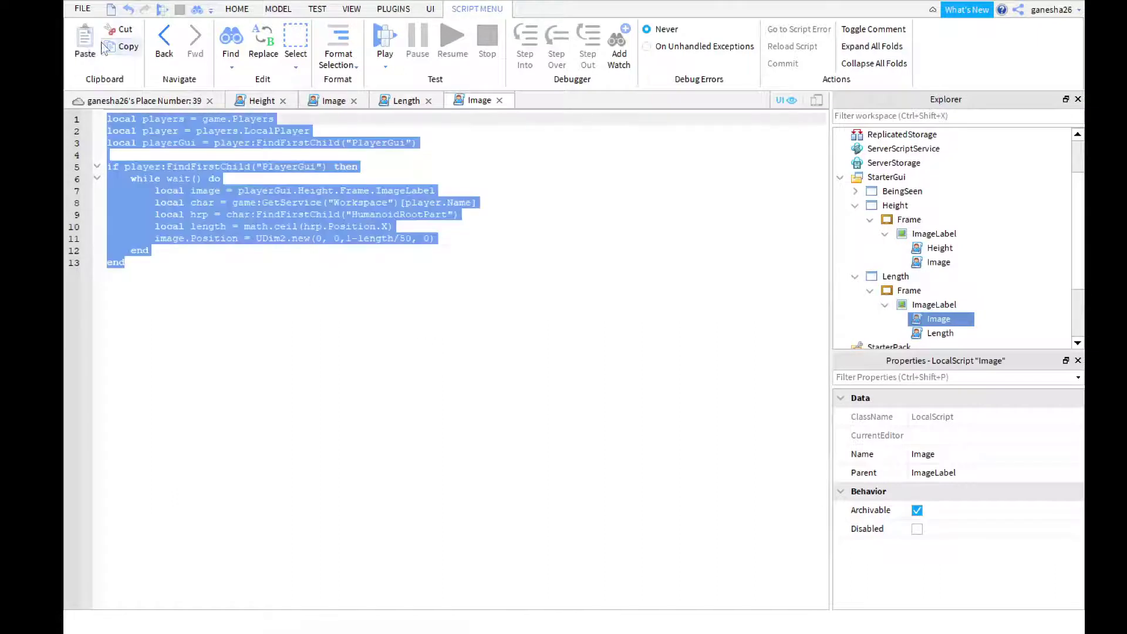
key(BackSpace)
Replace the Length script's placeholder line with the positioning code
click(409, 101)
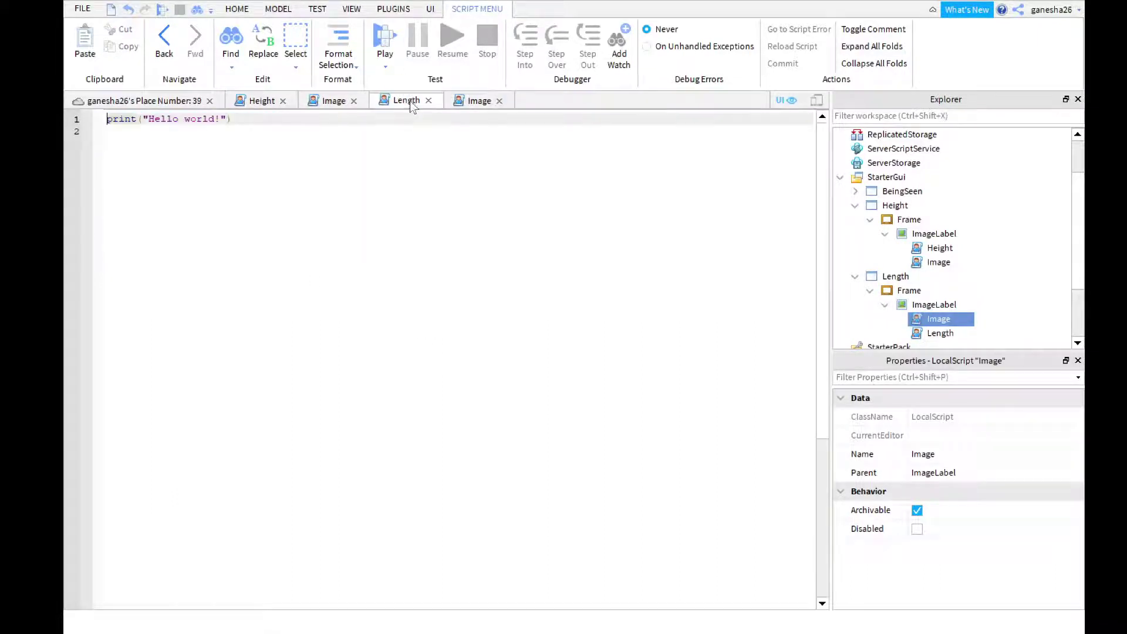
click(396, 237)
key(ctrl+a)
key(ctrl+v)
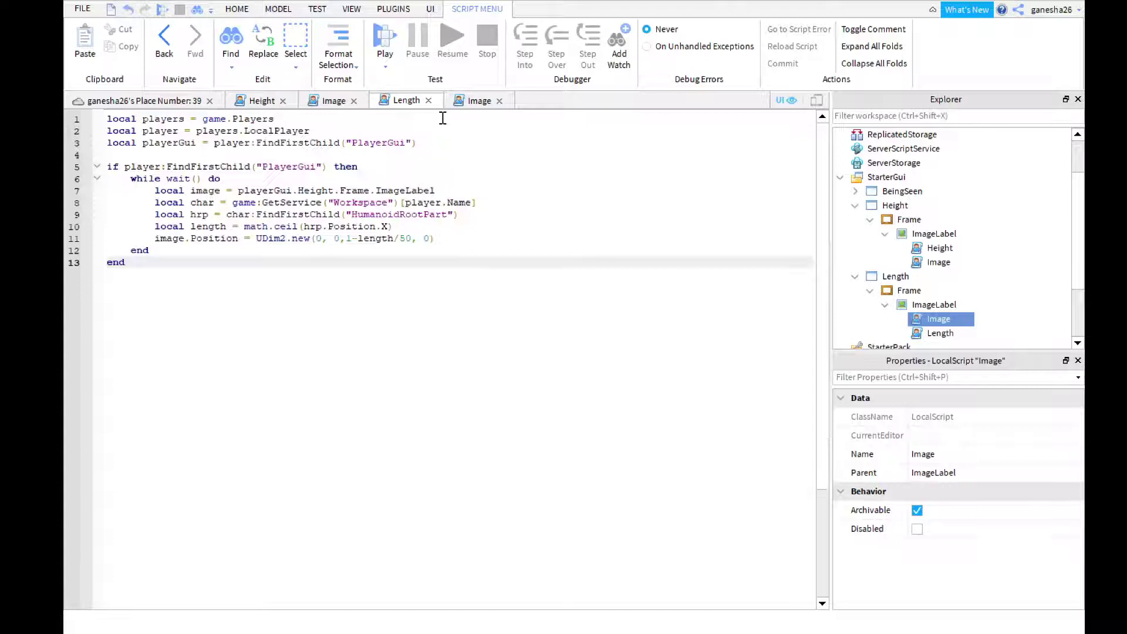
Copy the headshot thumbnail code from the other Image script into the new Image script
click(458, 104)
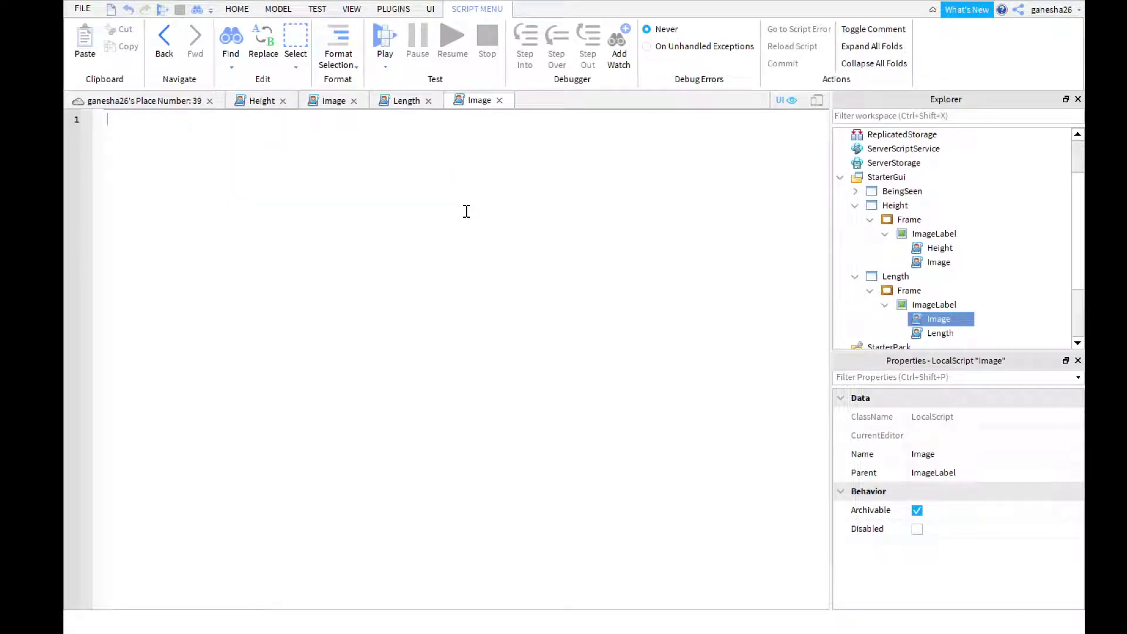
click(333, 103)
key(ctrl+a)
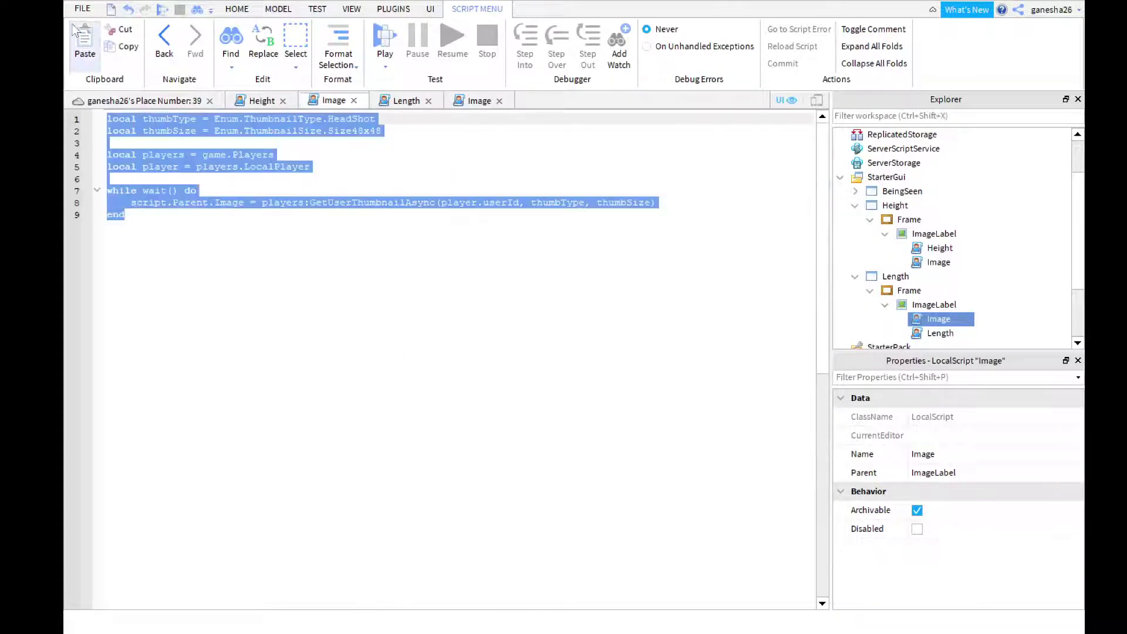
click(480, 101)
key(ctrl+v)
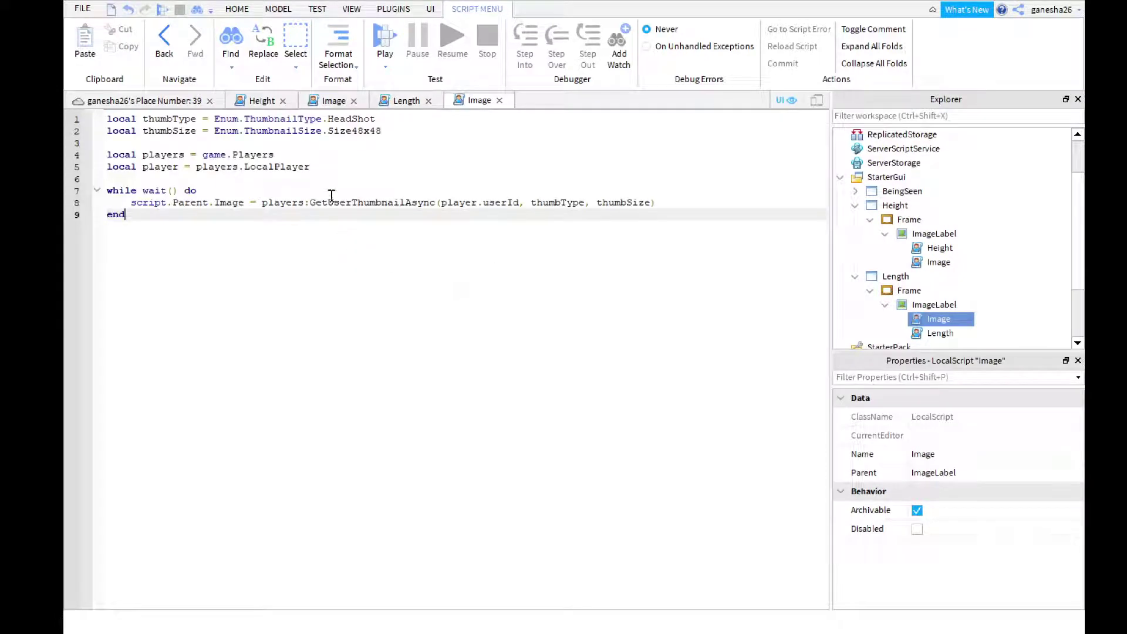
click(362, 142)
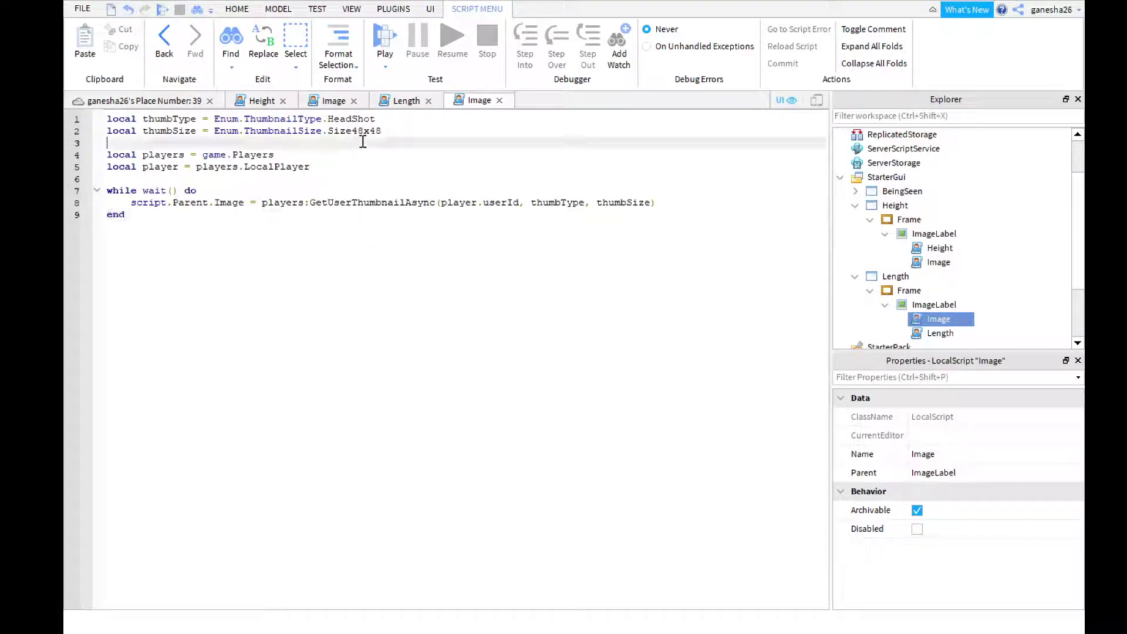
Playtest the game to check the headshot markers, then reopen the Length LocalScript's code
click(397, 37)
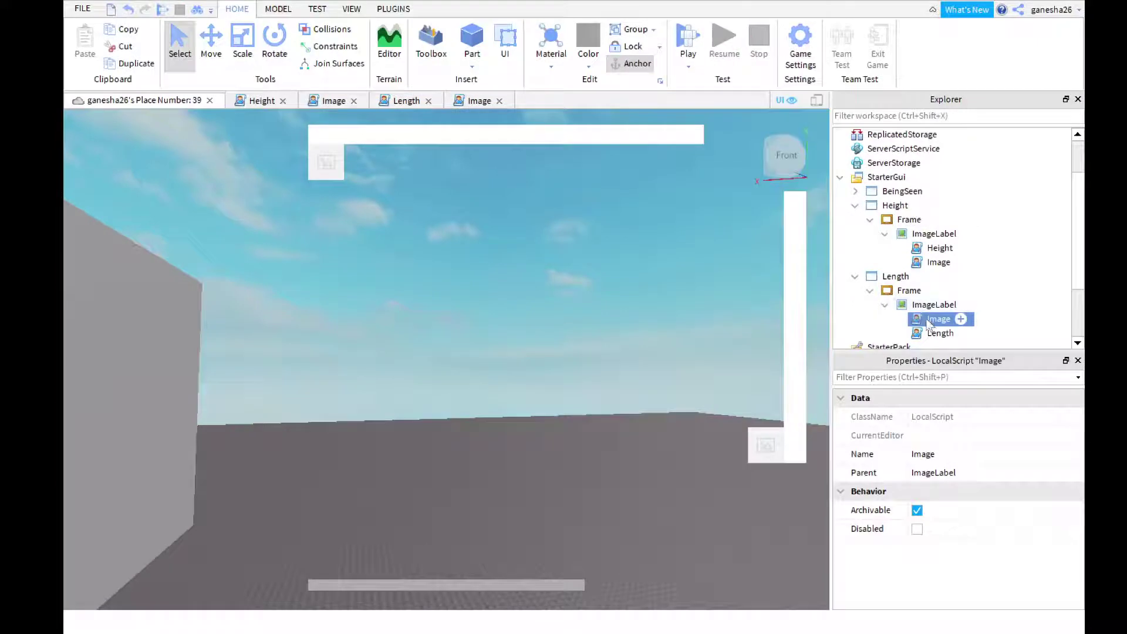
double_click(938, 333)
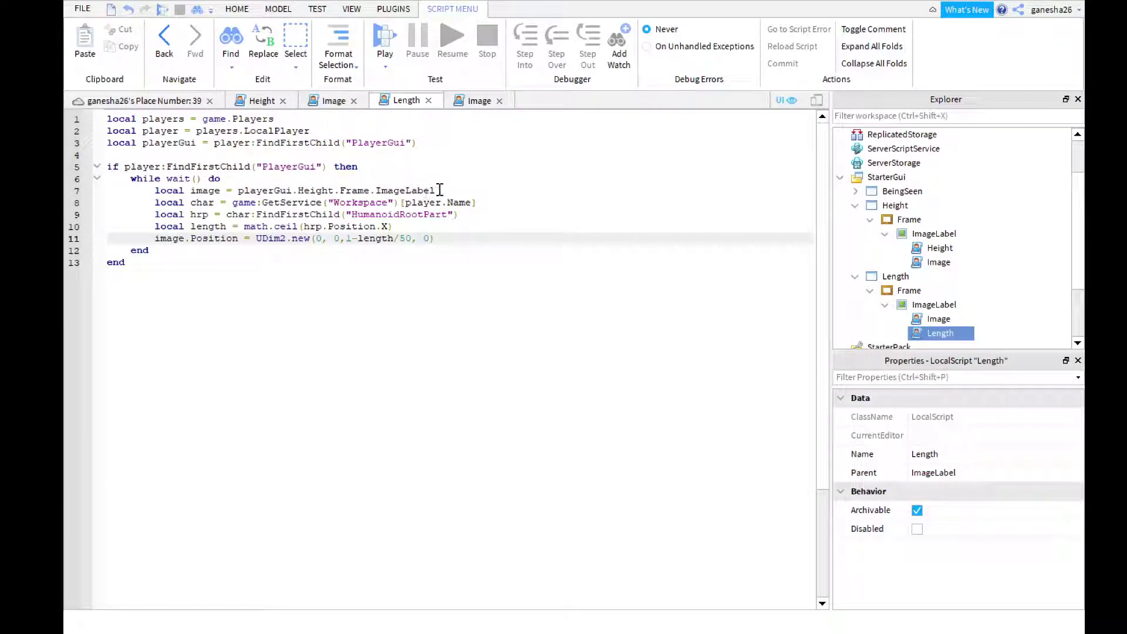
Change line 7's lookup from Height to Length so it reads playerGui.Length.Frame.ImageLabel
drag(435, 190, 296, 186)
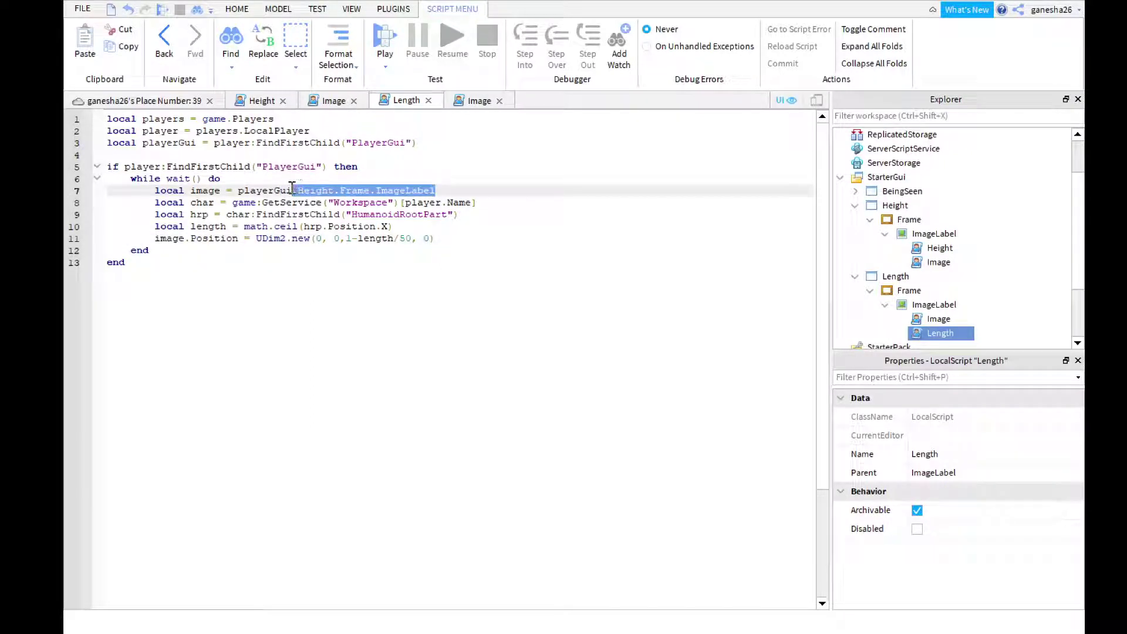
key(BackSpace)
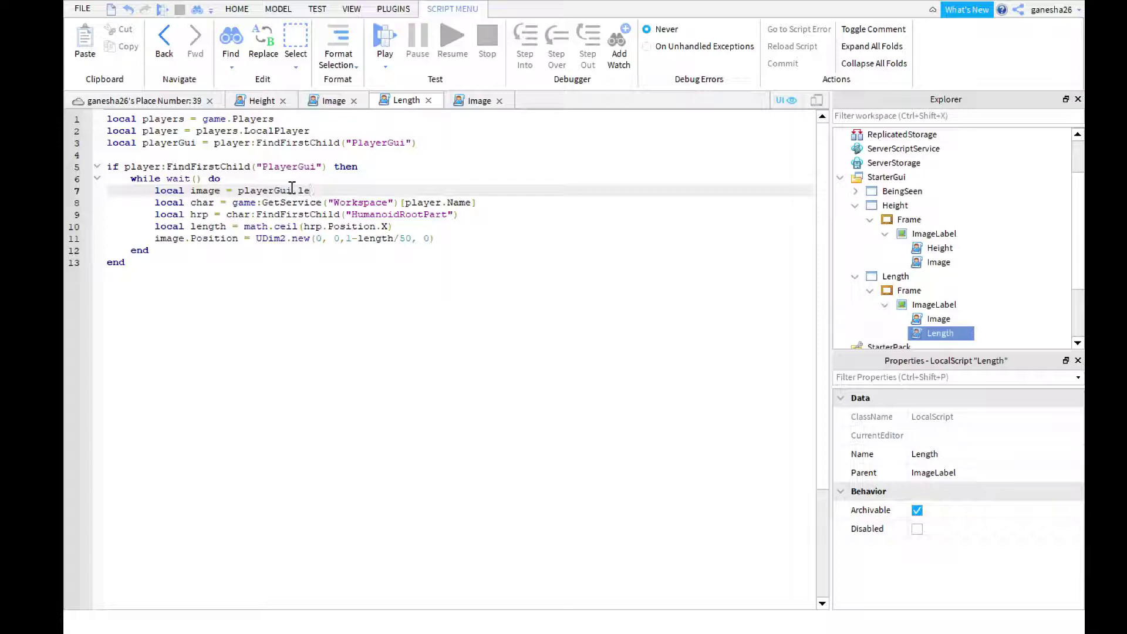
text(.L)
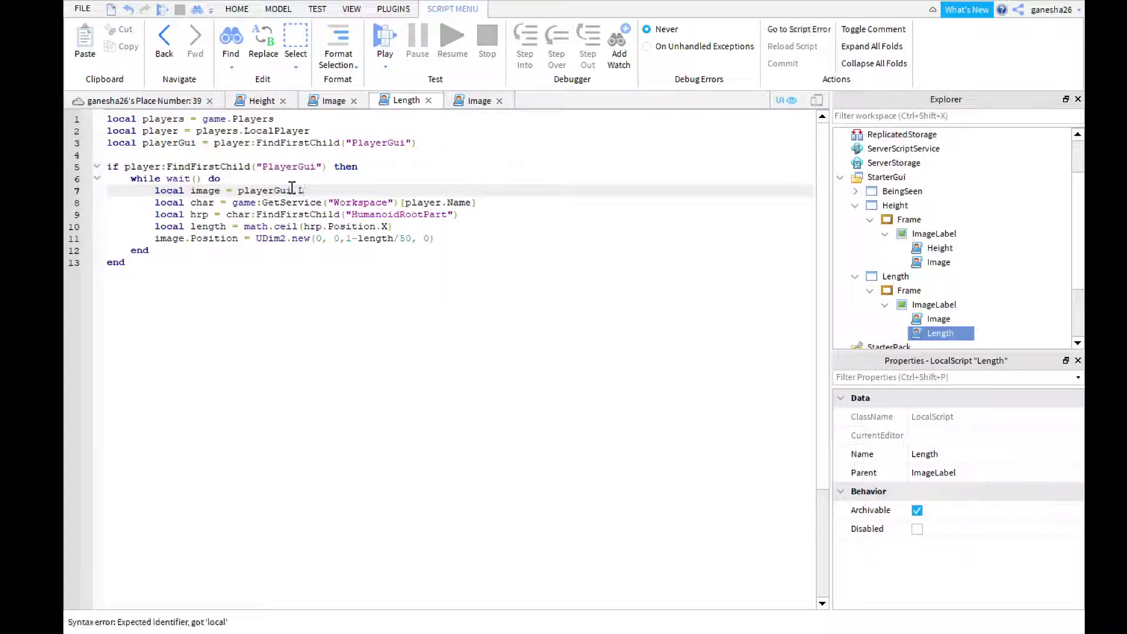
text(ength.)
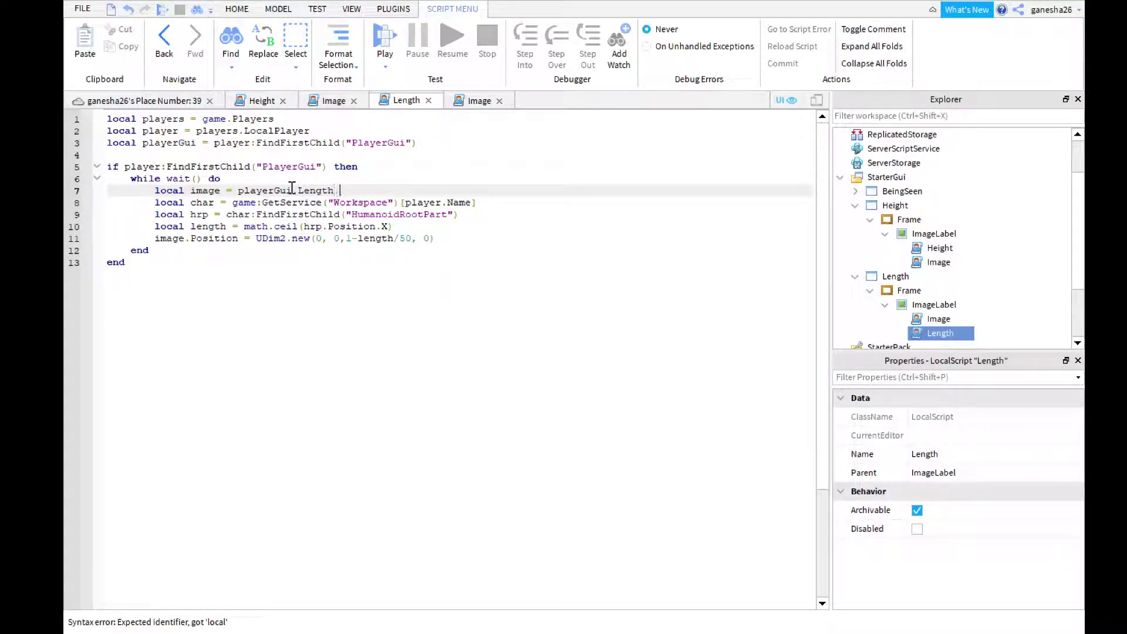
text(Frame.)
text(Ima)
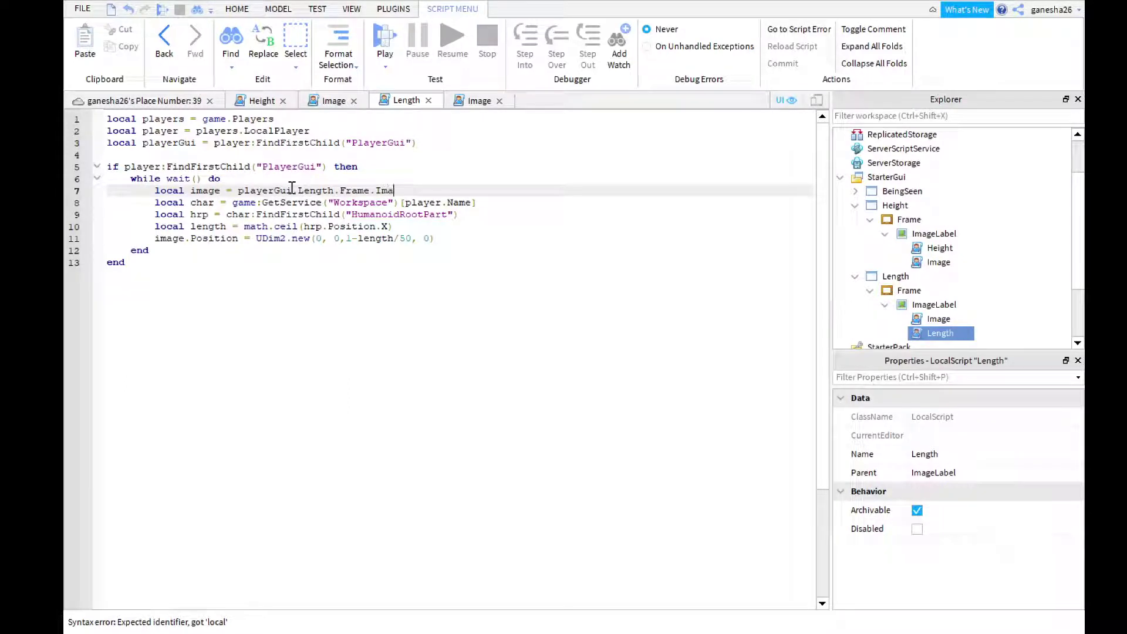
text(geLabel)
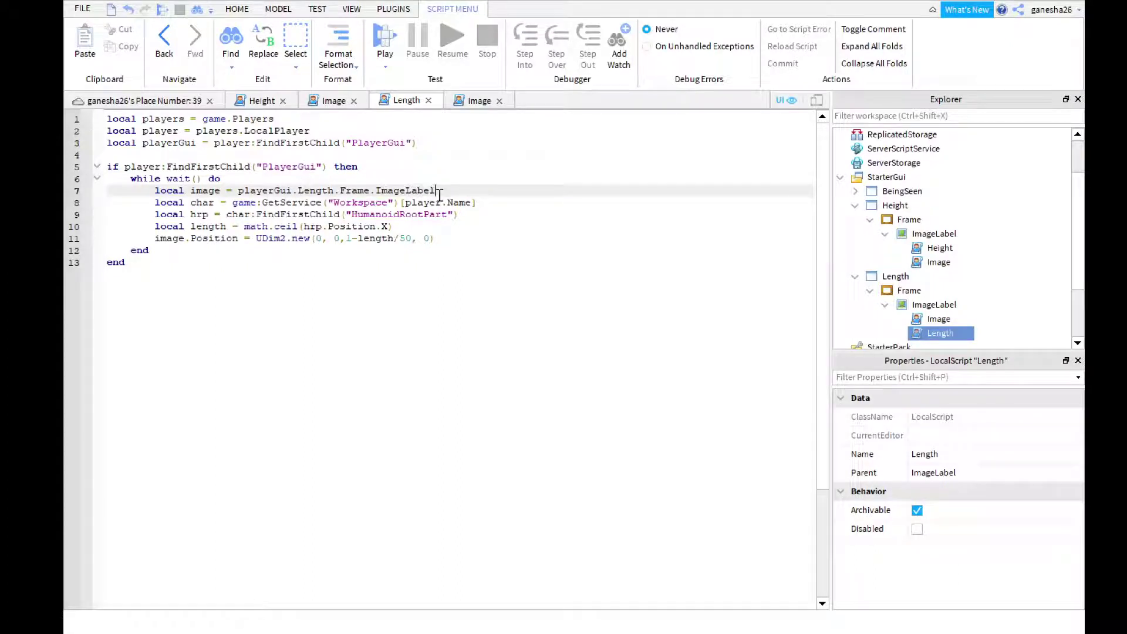
key(ctrl+z)
key(ctrl+z)
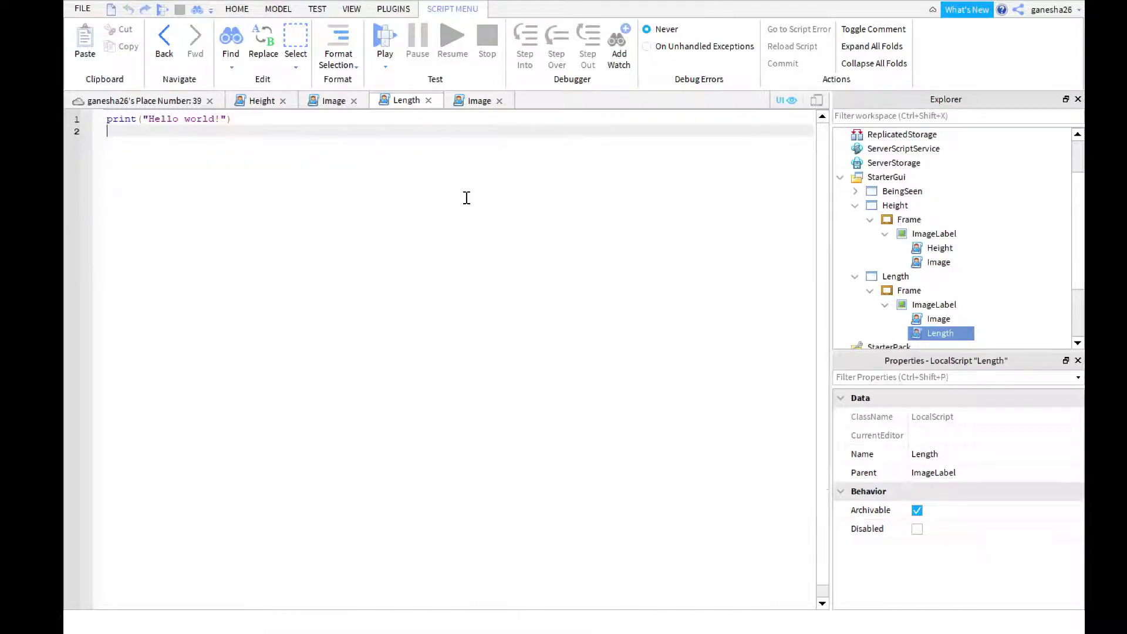
key(ctrl+y)
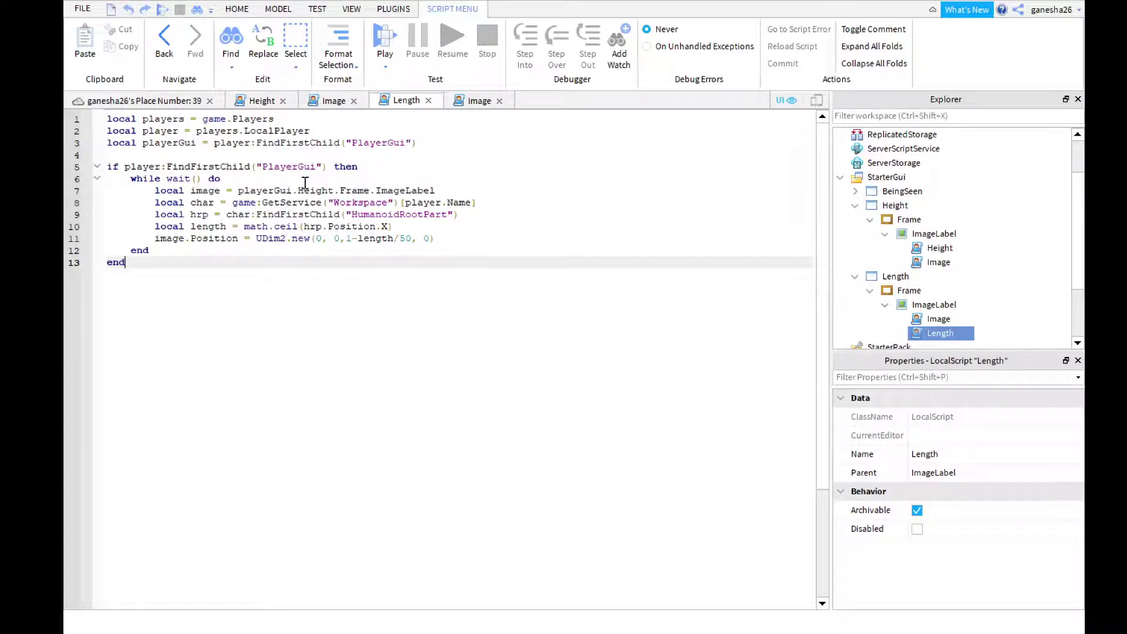
drag(335, 190, 299, 191)
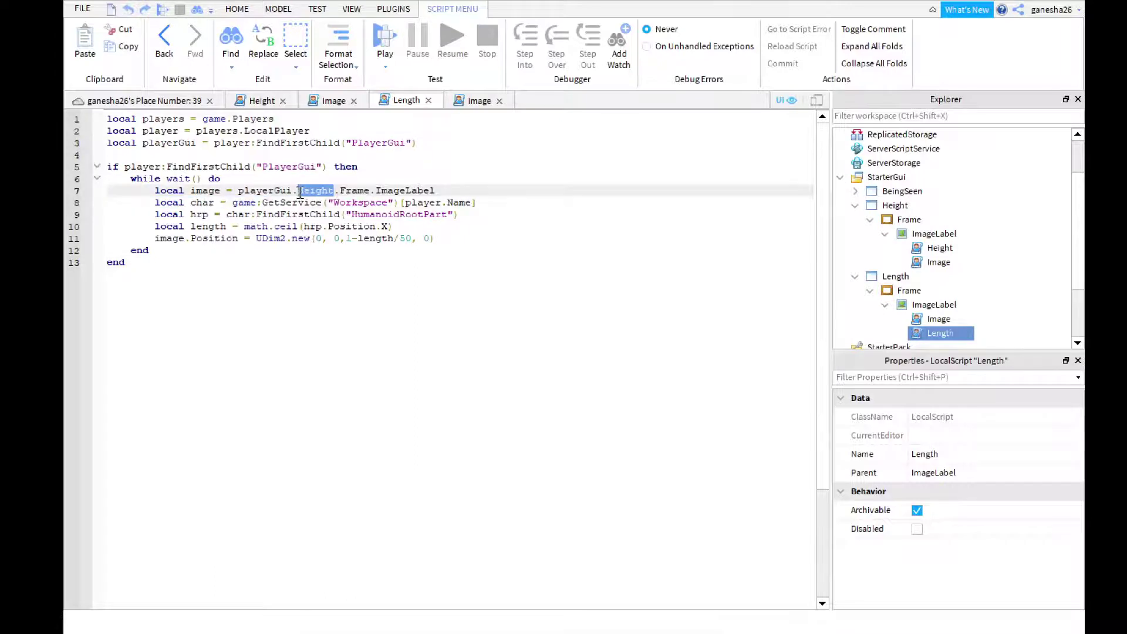
text(Length)
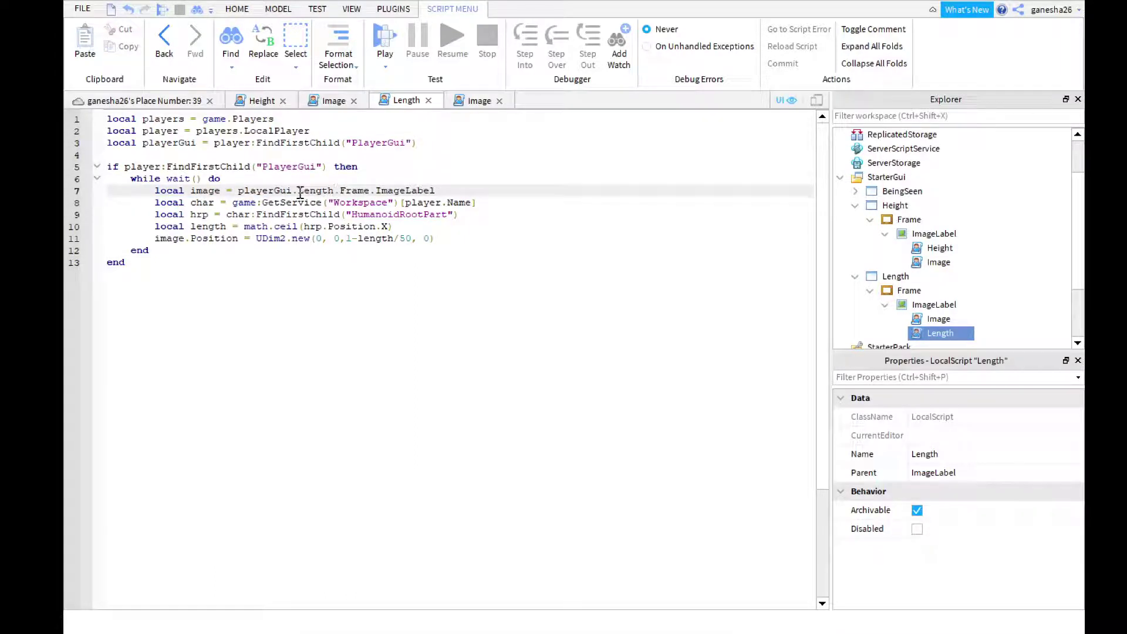
click(498, 203)
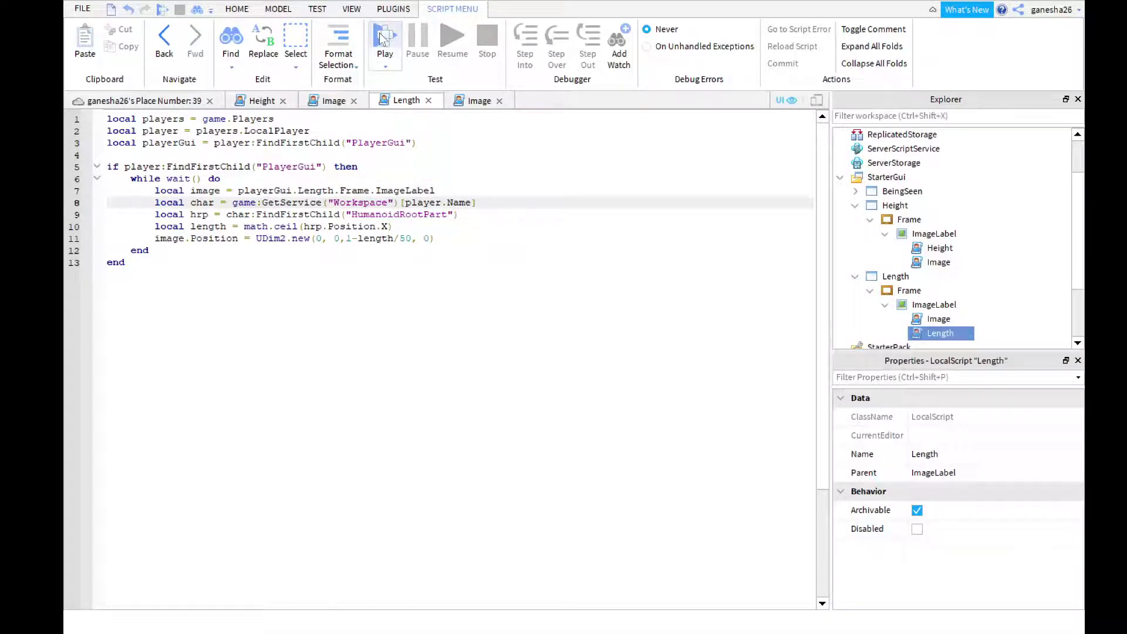
click(379, 62)
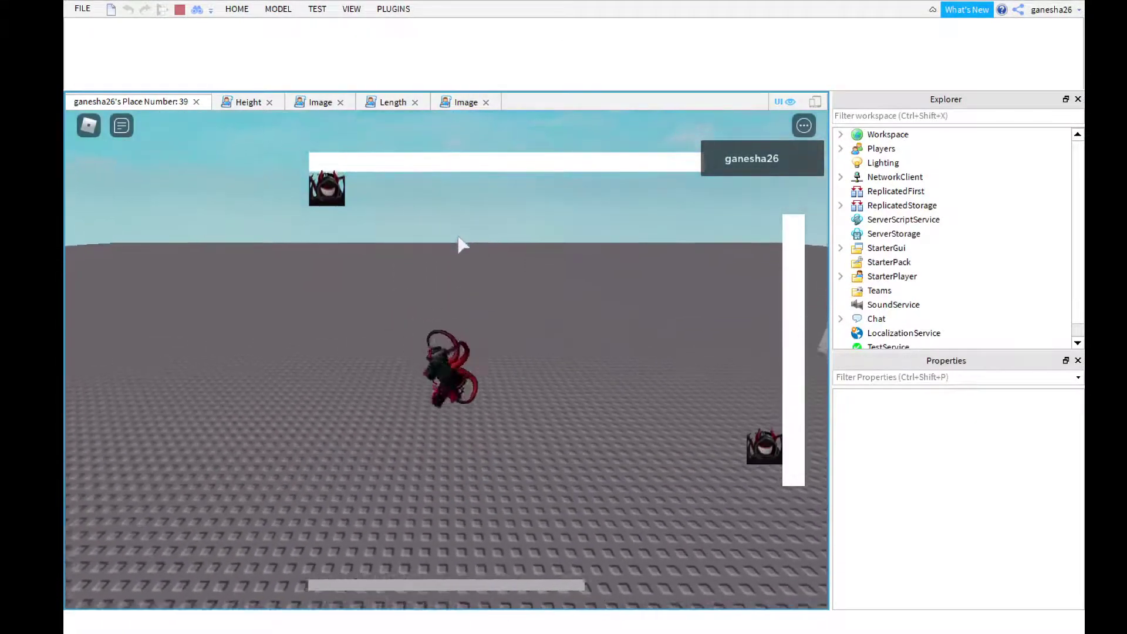
click(181, 14)
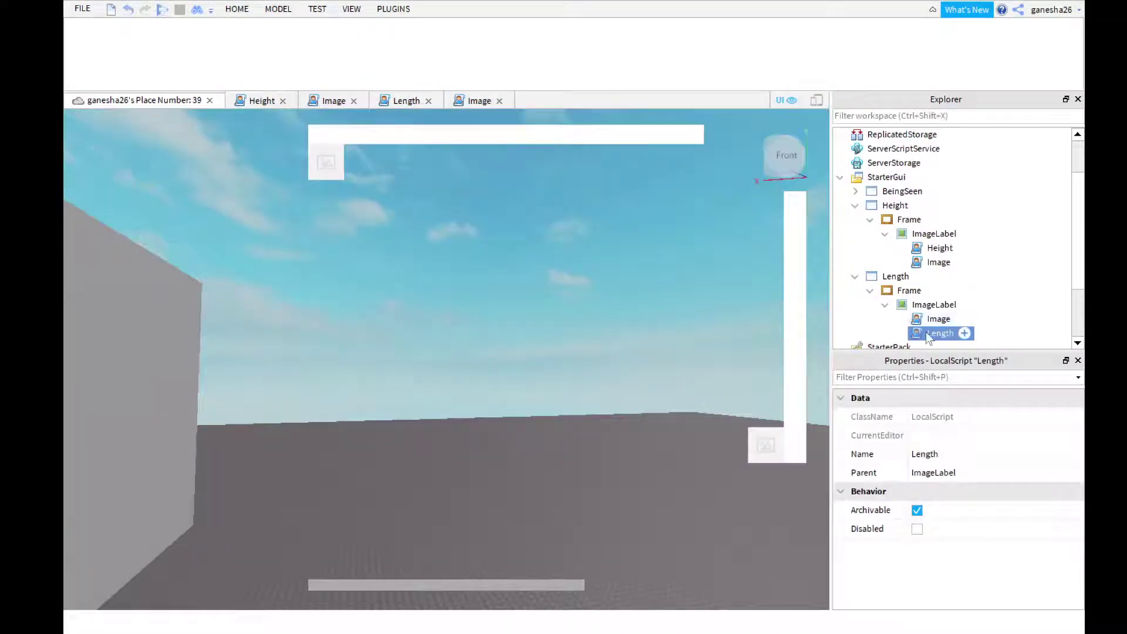
Reopen the Length script and review lines 9-11 that position the marker from X/50
double_click(933, 333)
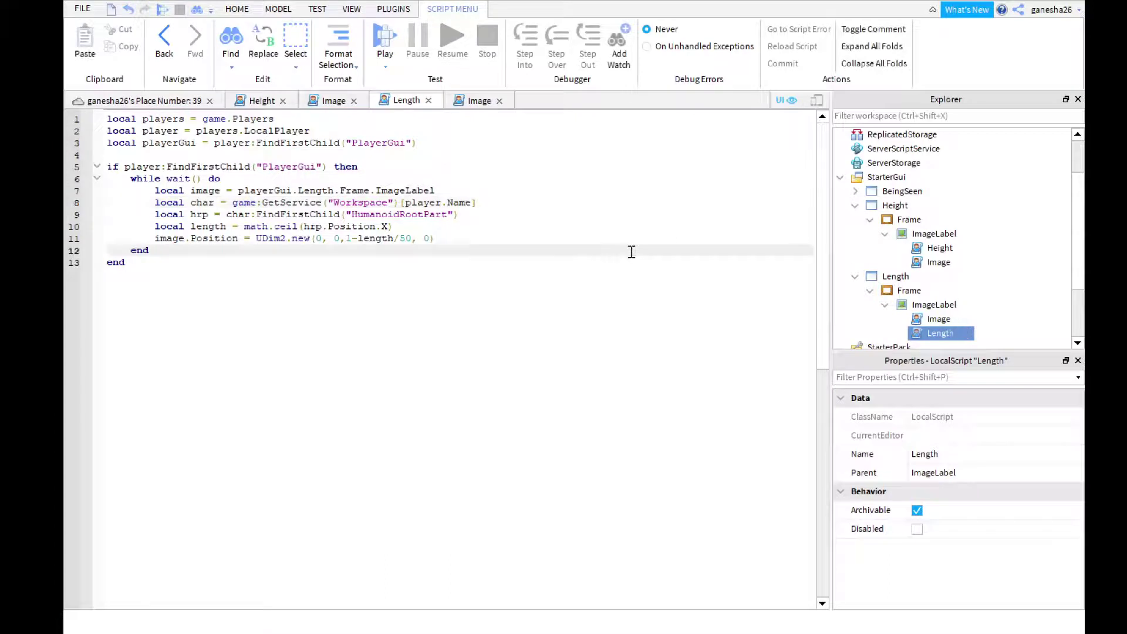
click(565, 228)
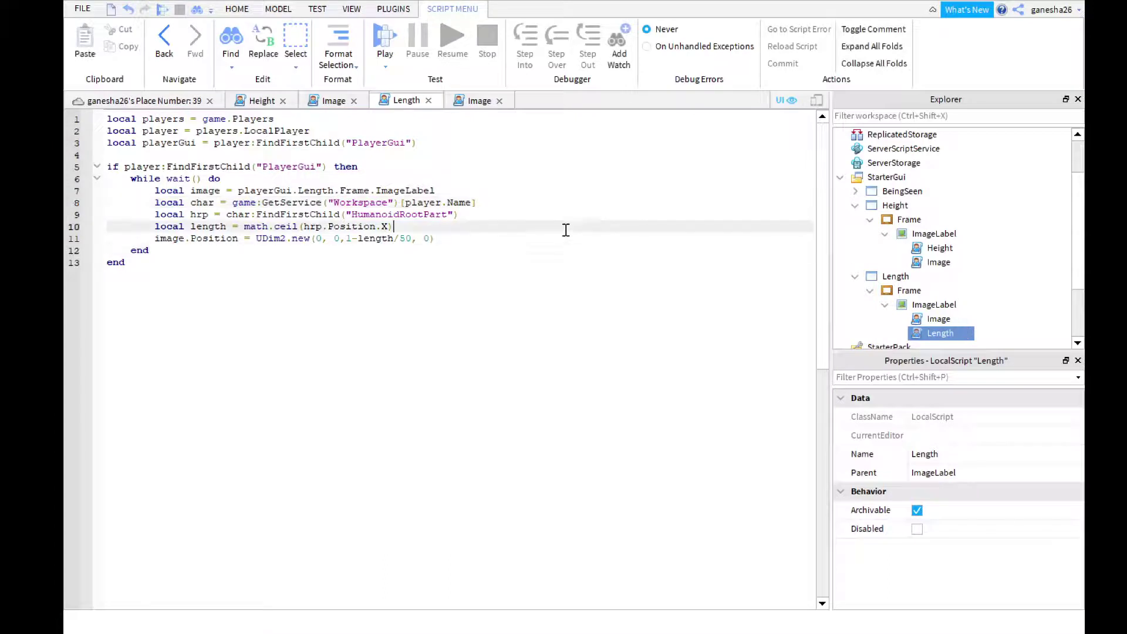
click(411, 227)
key(Up)
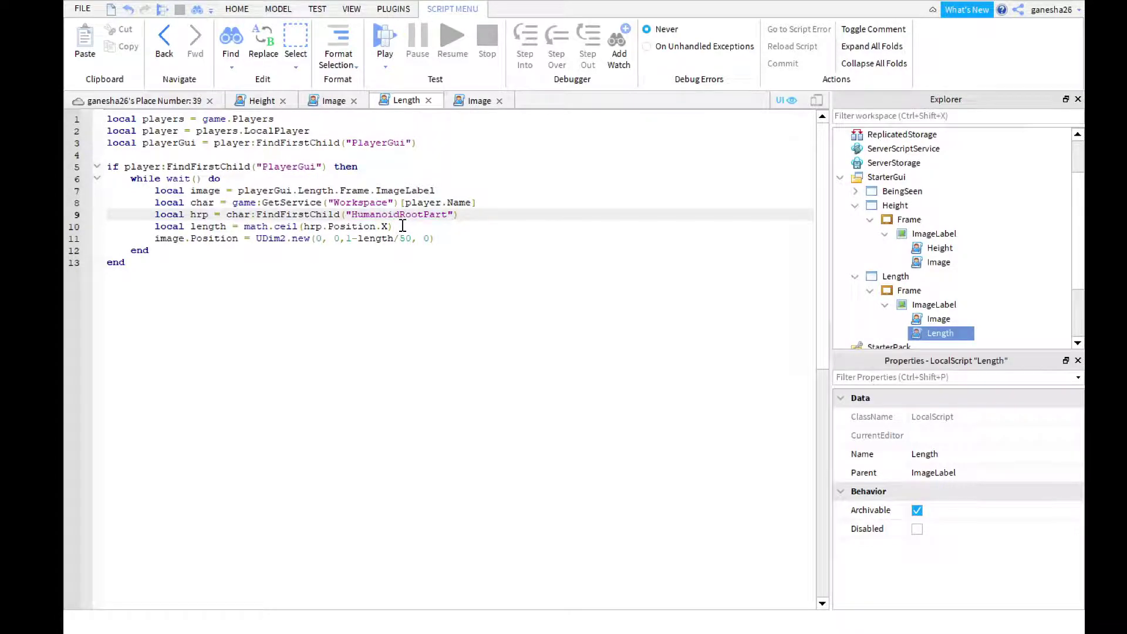
key(Down)
key(Down)
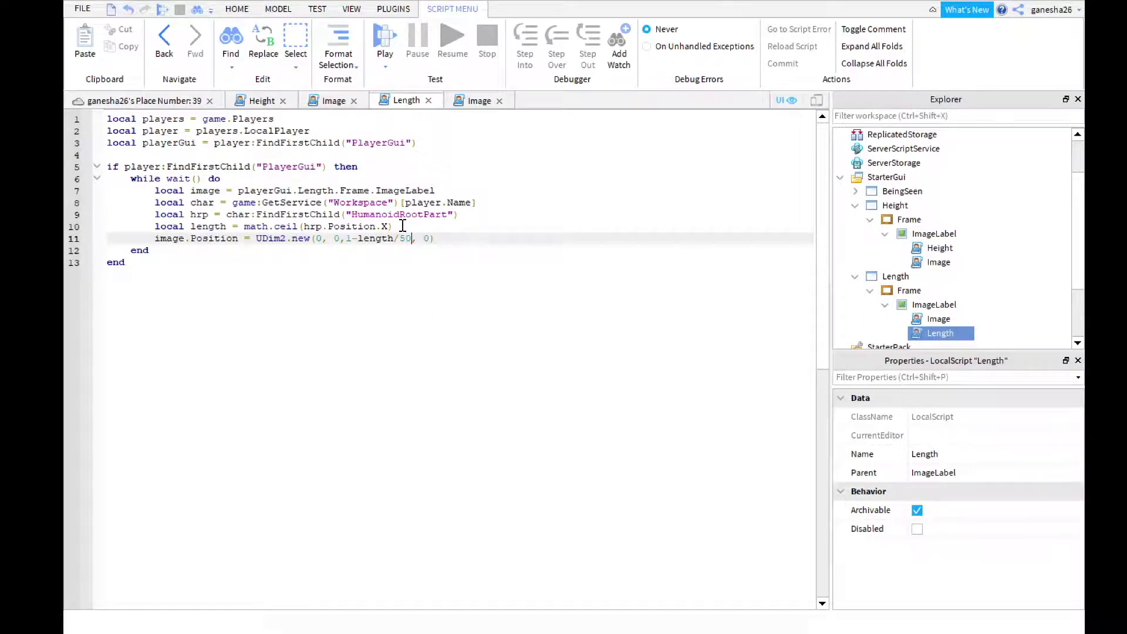
Select the Length frame's ImageLabel and scroll its Properties to Position and Size
click(934, 305)
scroll(948, 466, down, 3)
scroll(957, 483, down, 2)
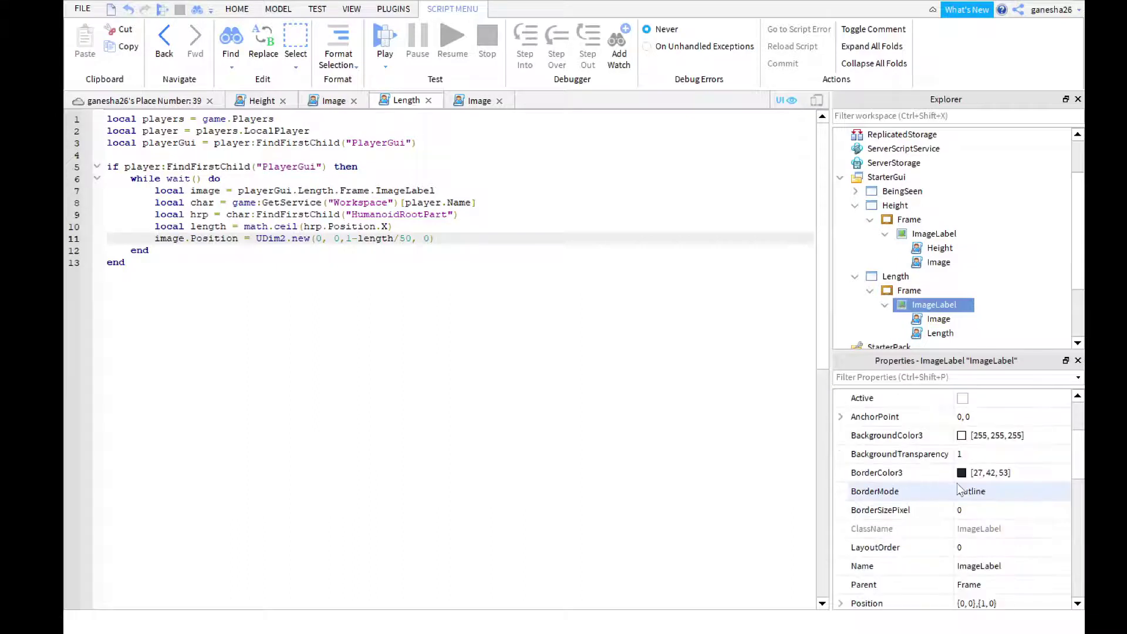
scroll(957, 483, down, 1)
scroll(957, 483, down, 2)
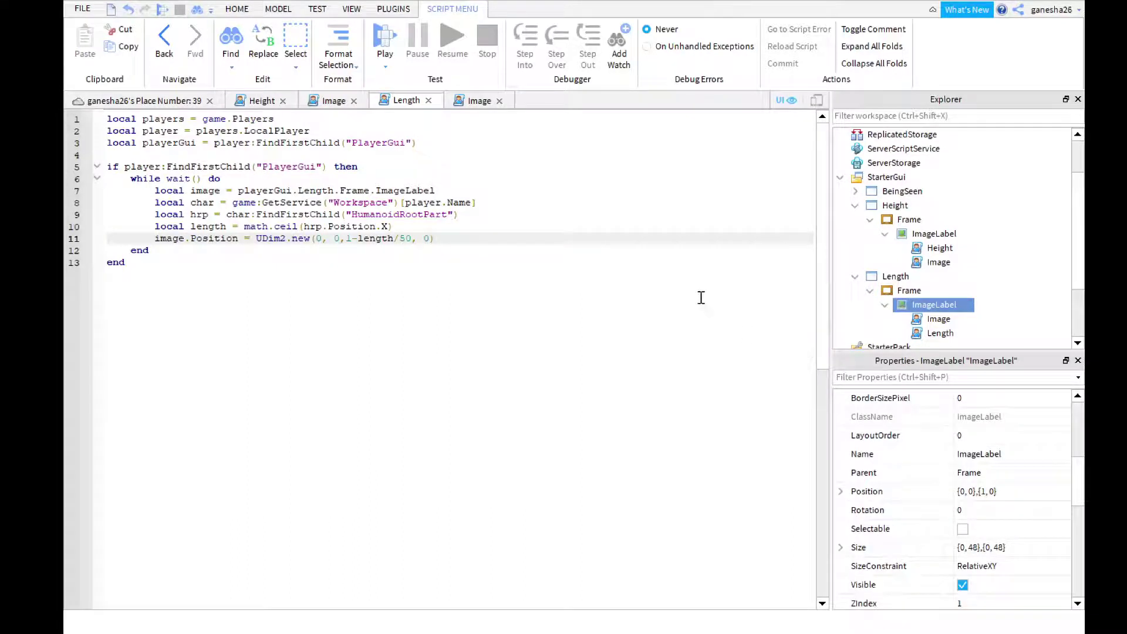
Start a playtest and expand Workspace to the player's character model
click(381, 36)
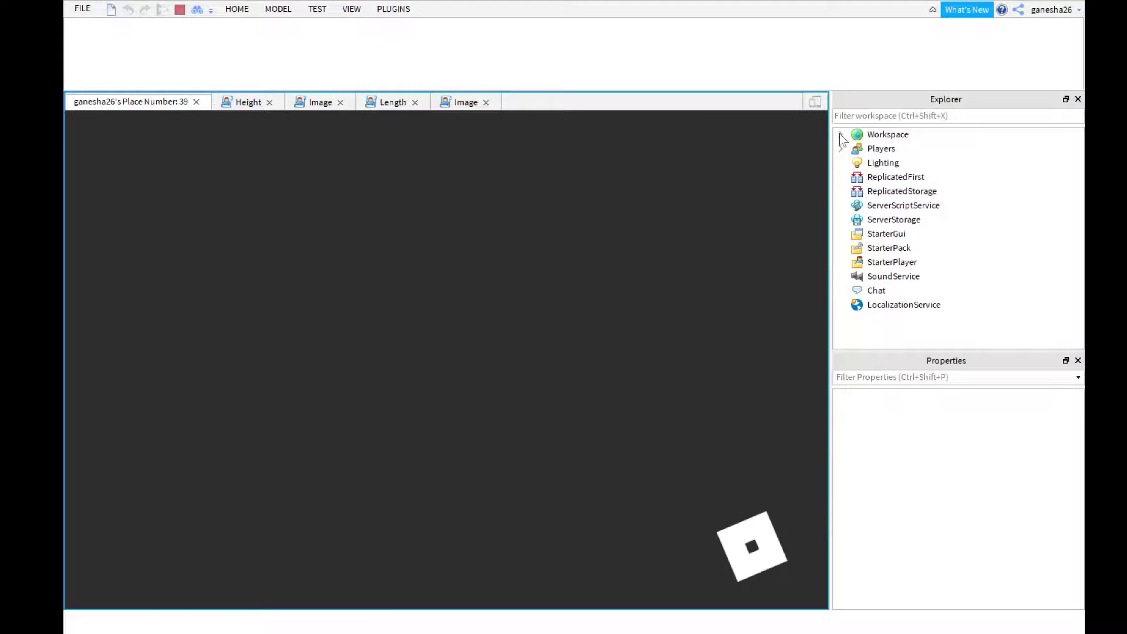
click(840, 135)
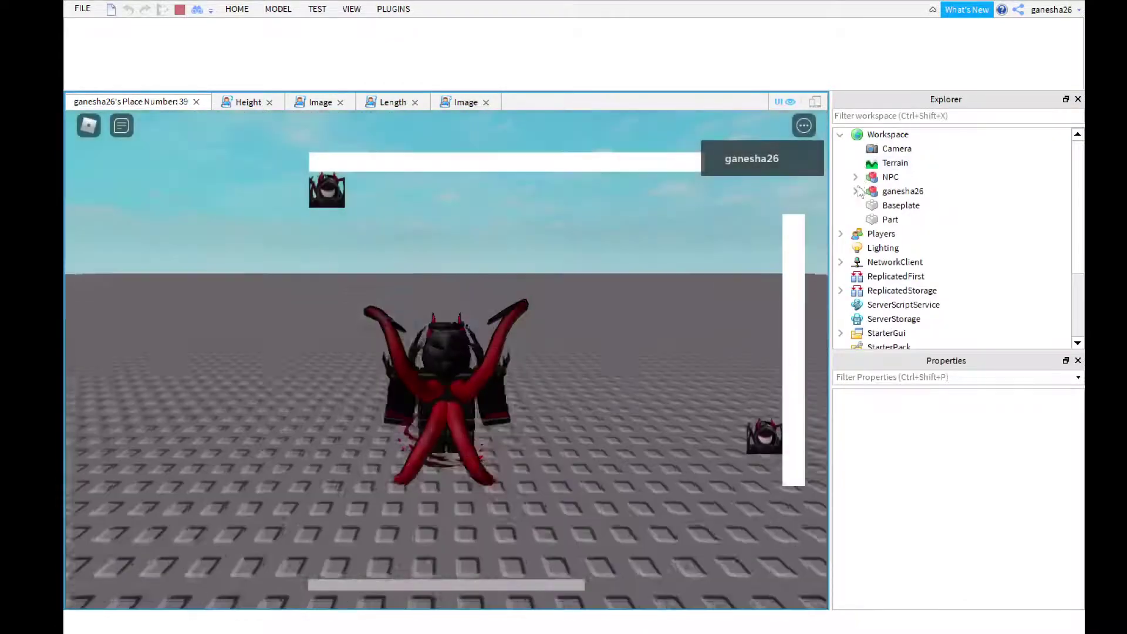
click(856, 191)
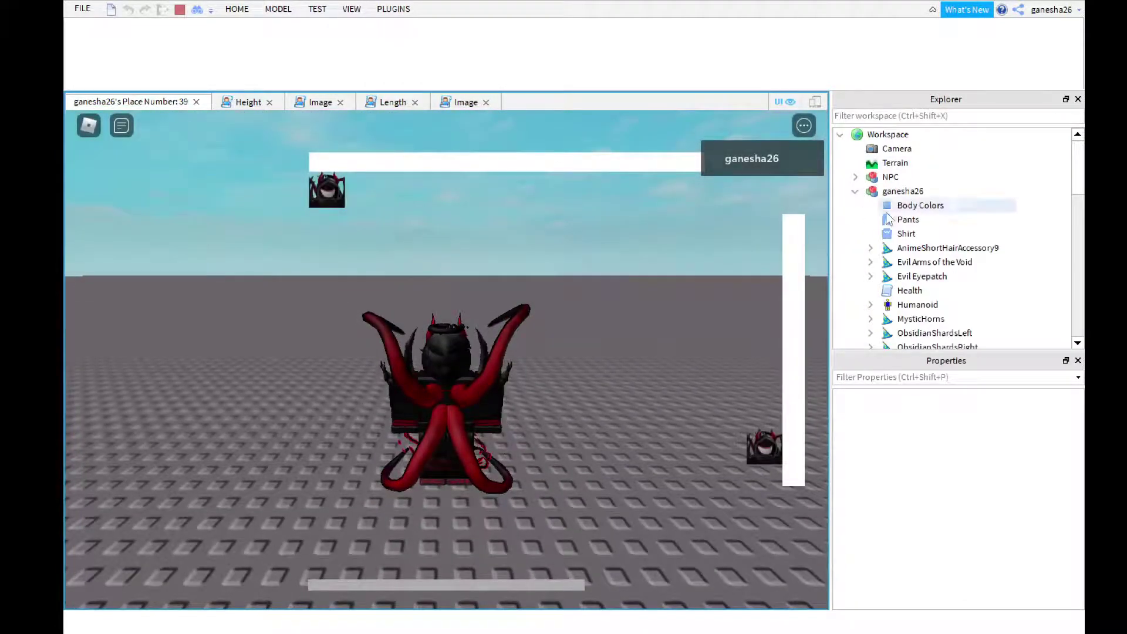
scroll(901, 215, down, 1)
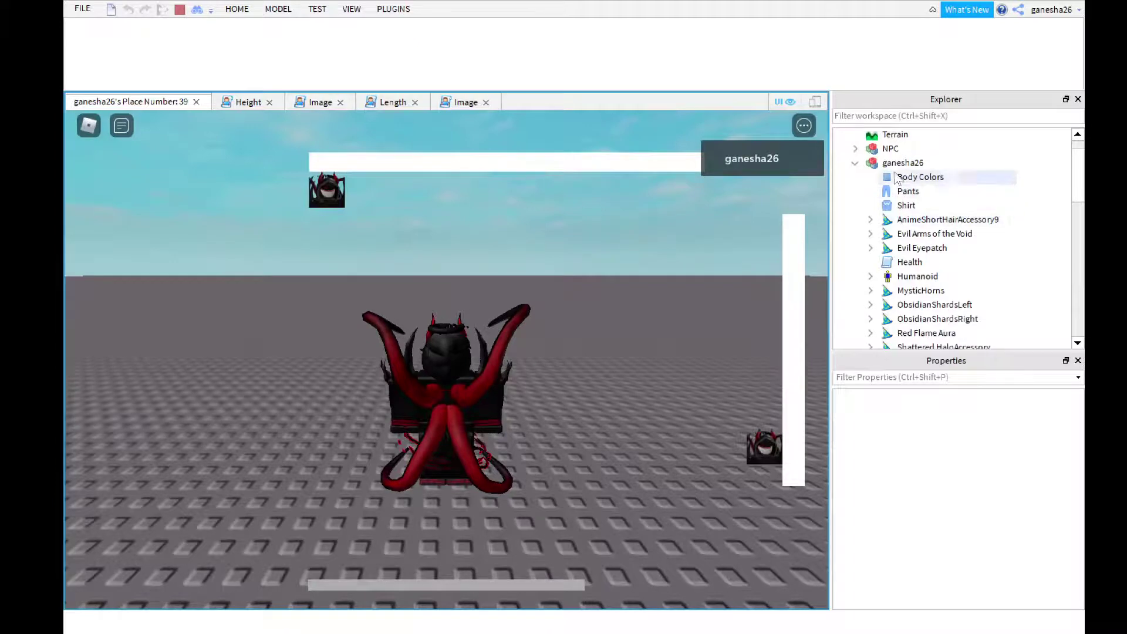
click(893, 164)
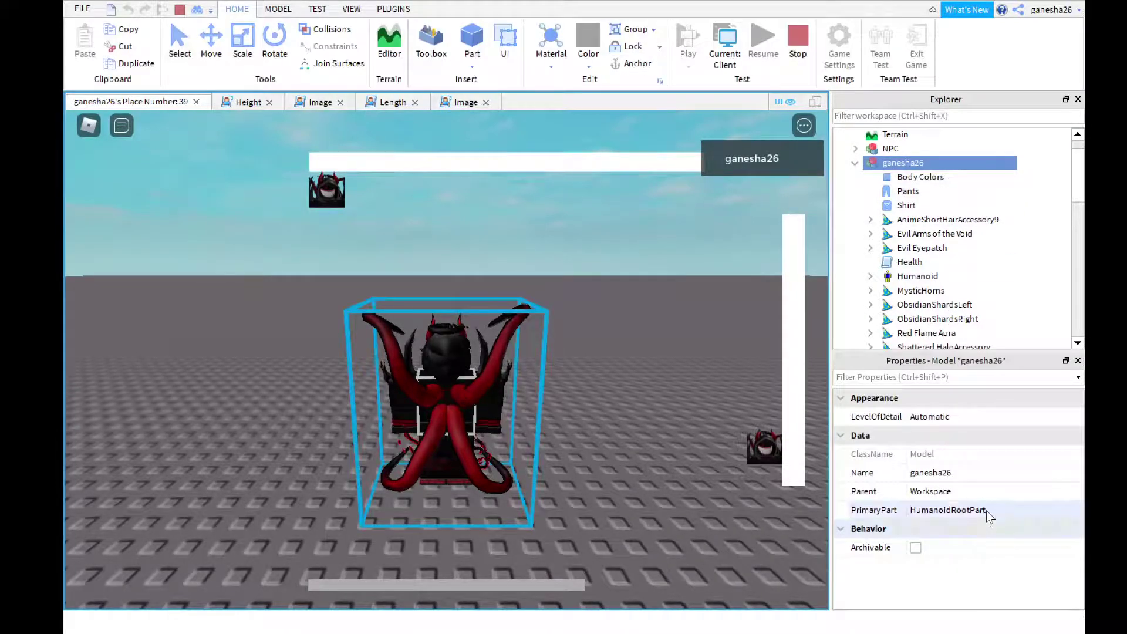
scroll(937, 222, down, 1)
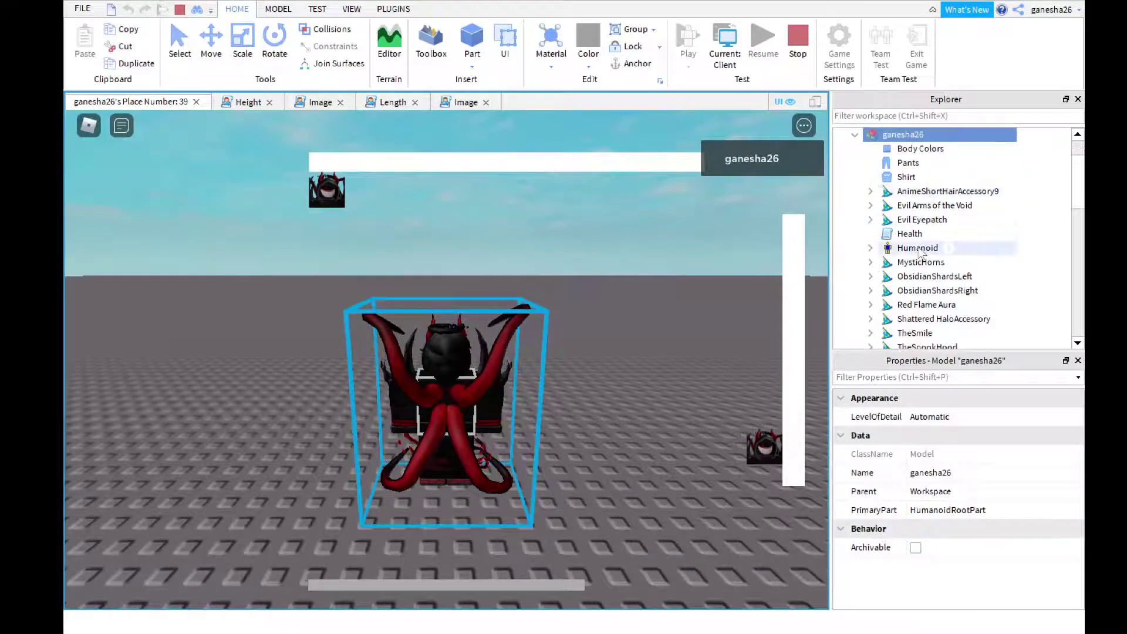
scroll(934, 232, down, 2)
scroll(924, 247, down, 2)
scroll(918, 252, down, 2)
scroll(919, 282, down, 3)
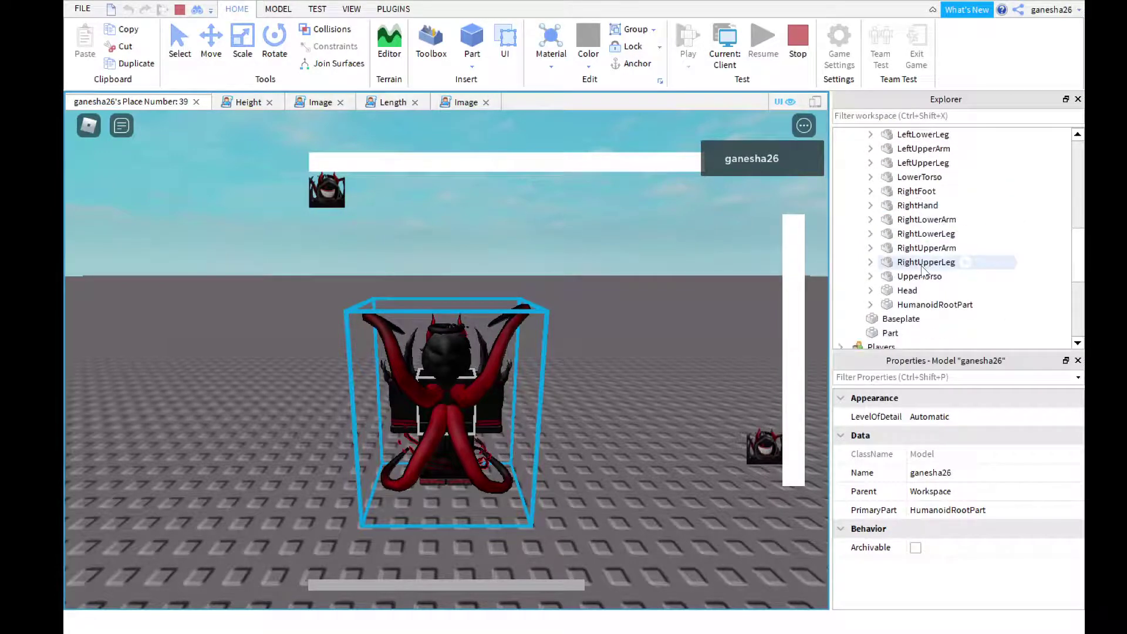
Watch HumanoidRootPart's Position X shift from about -7.5 to -23 while walking
click(917, 305)
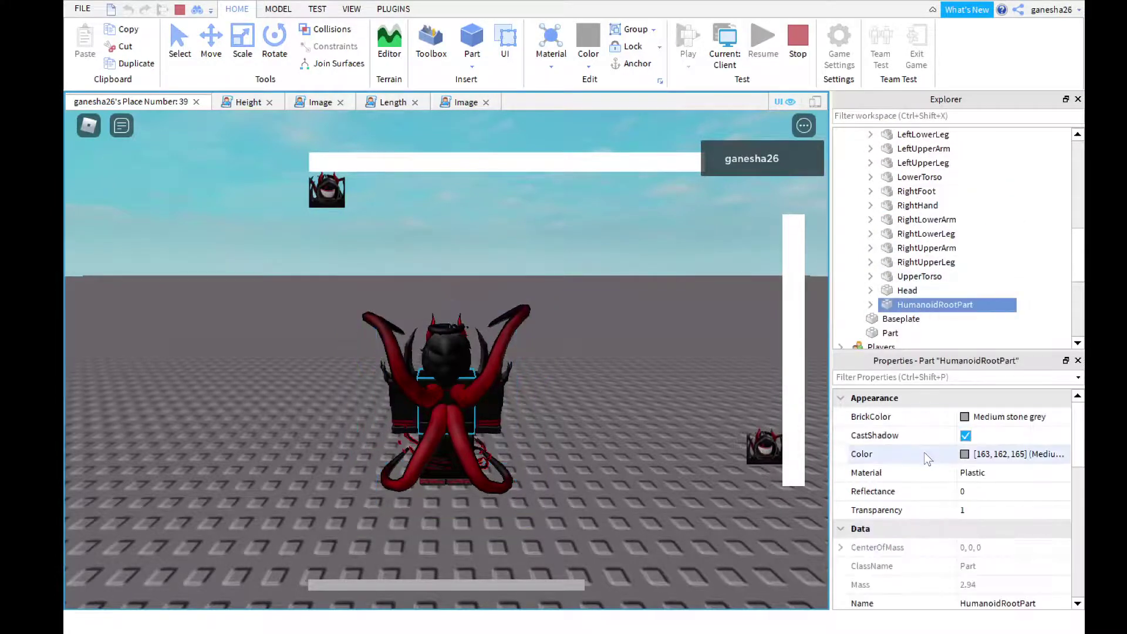
scroll(925, 453, down, 2)
scroll(928, 458, down, 3)
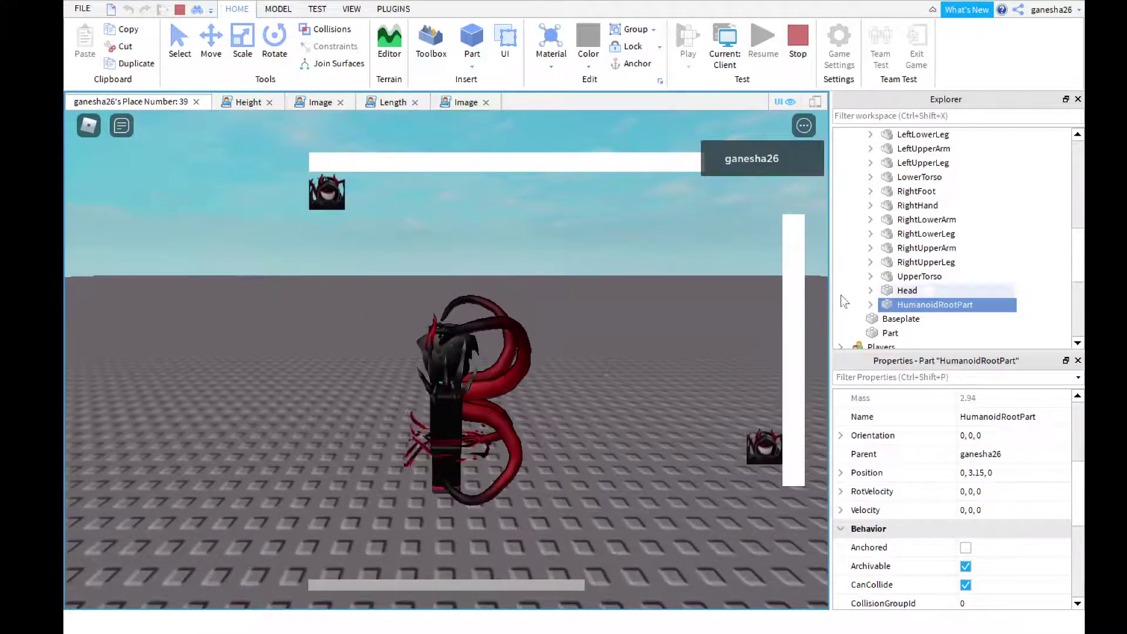
click(904, 291)
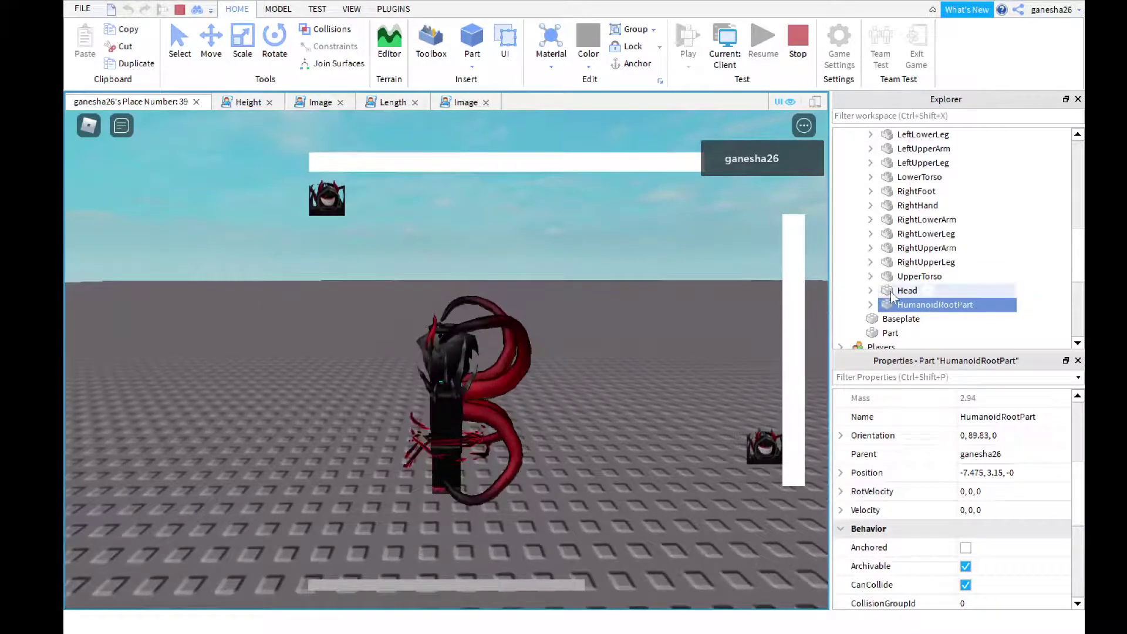
click(890, 291)
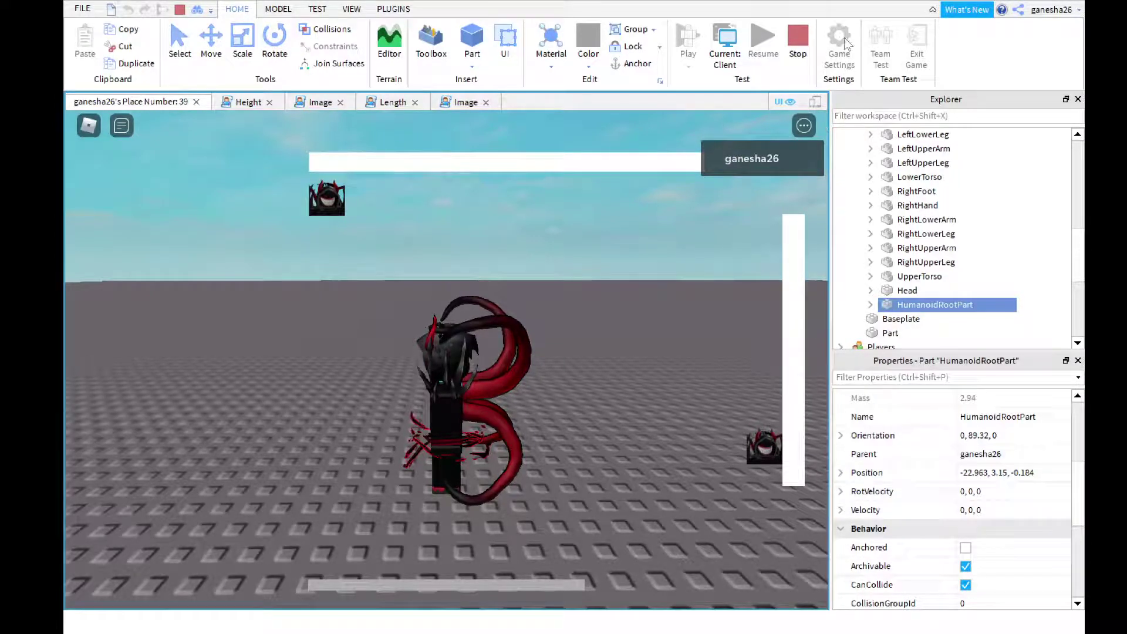
Stop the playtest, reopen the Length script, and check the ImageLabel's Position properties
key(shift+F5)
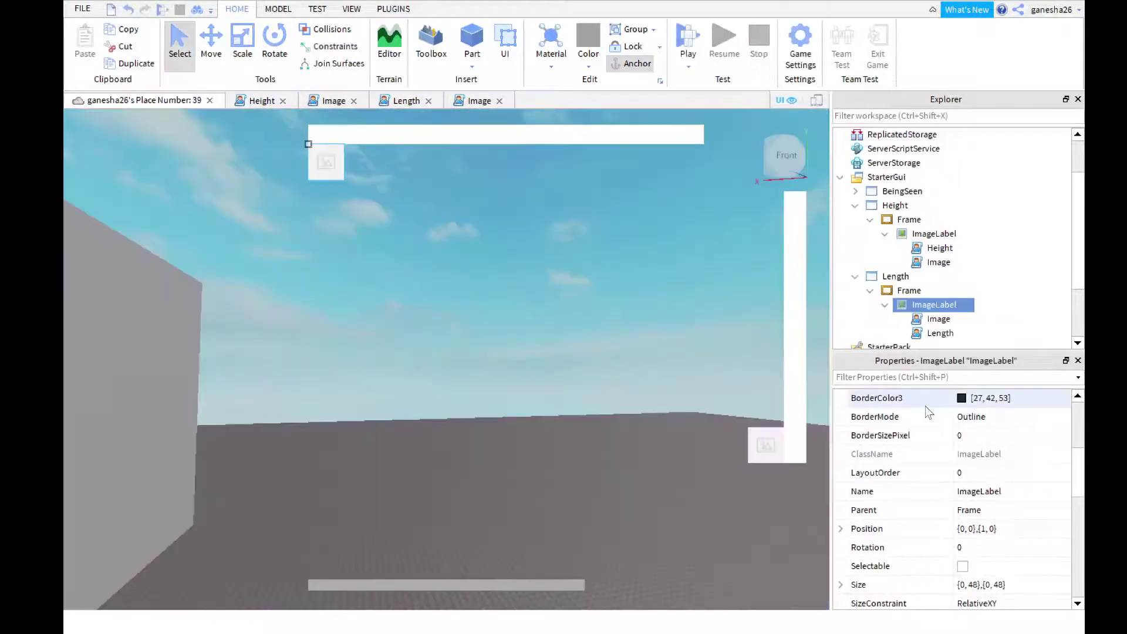
double_click(933, 337)
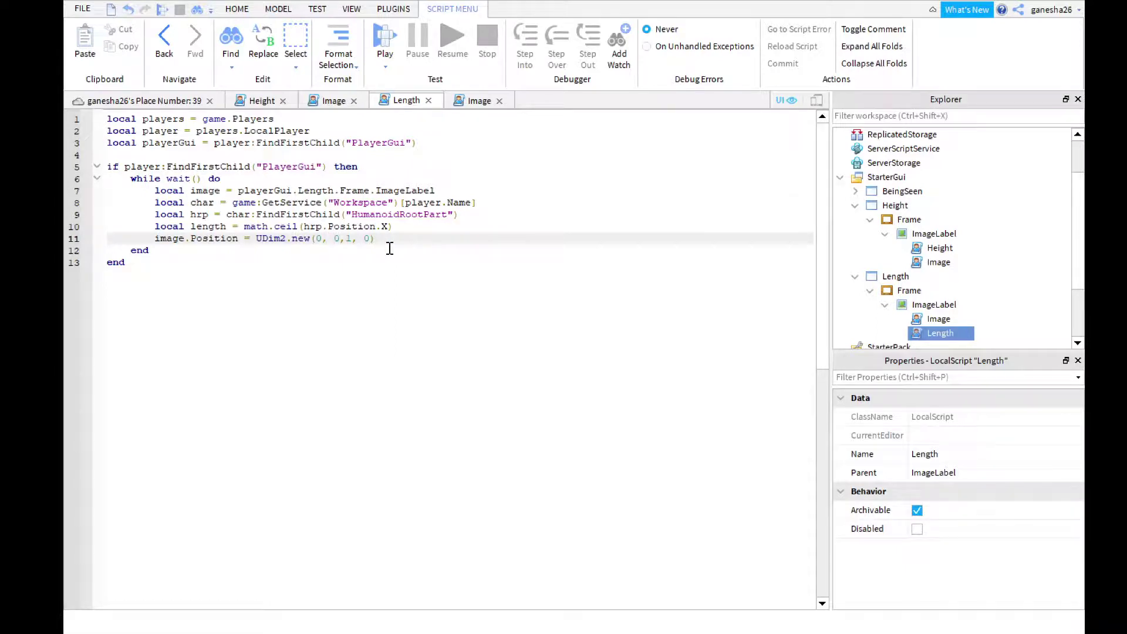
click(917, 303)
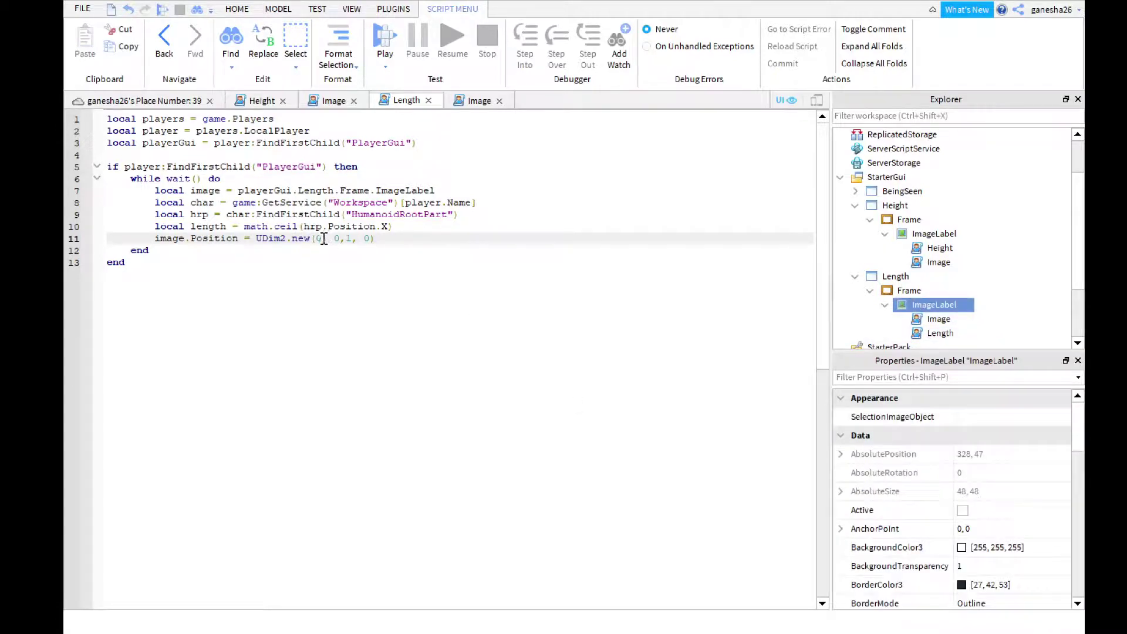
scroll(946, 552, down, 2)
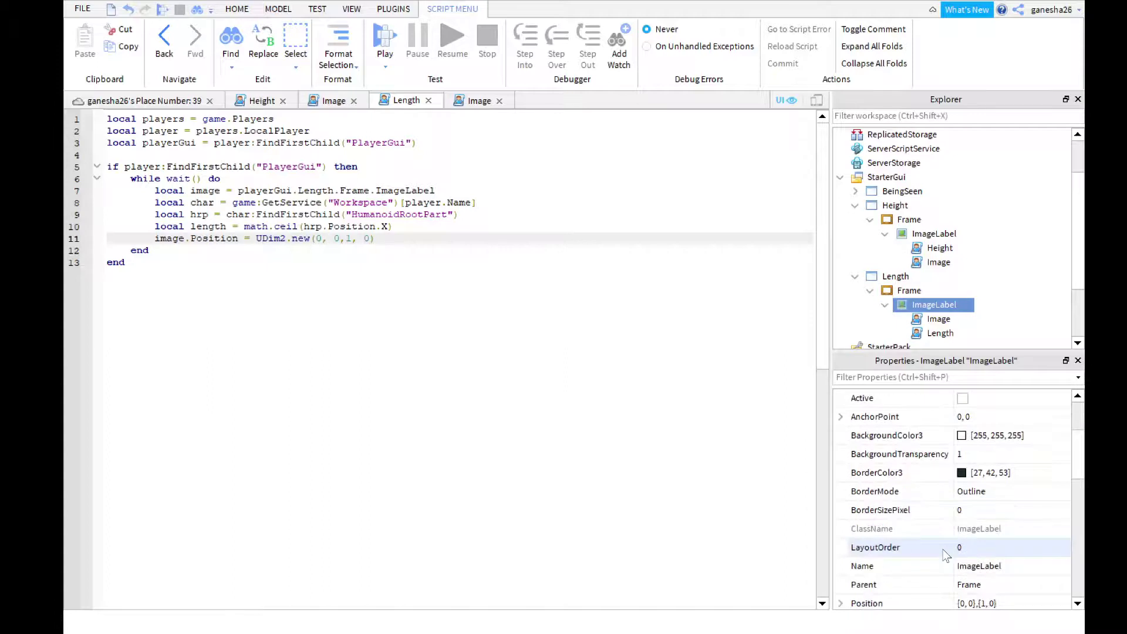
scroll(946, 551, down, 2)
scroll(946, 555, down, 2)
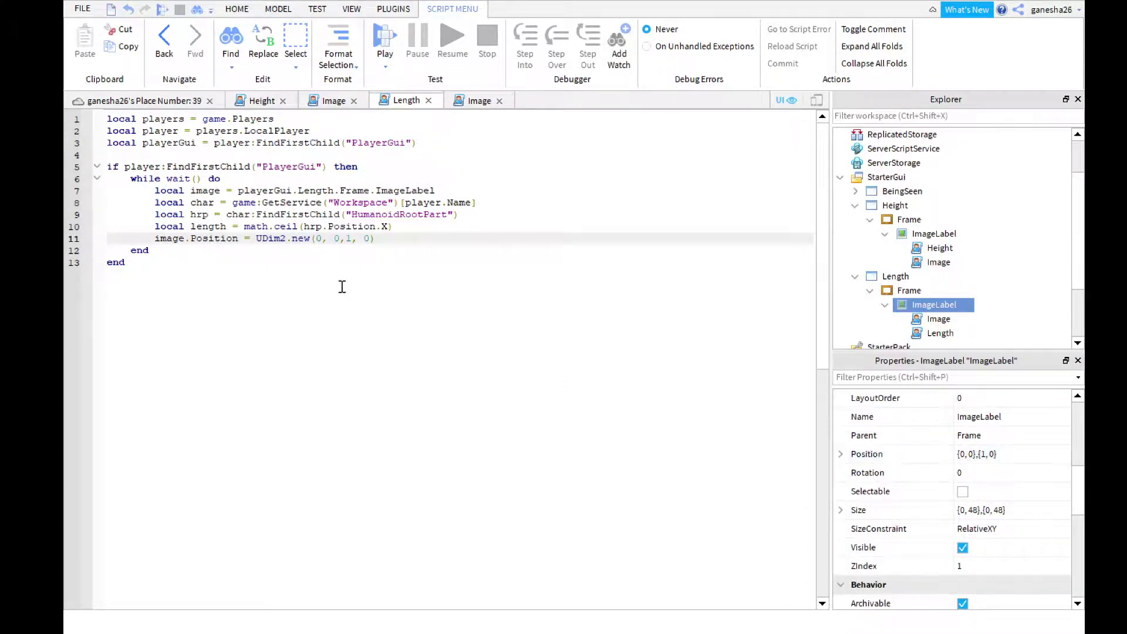
Change line 11 to UDim2.new(0, 0-length/50, 1, 0) and start a playtest
key(ctrl+x)
text(-length/50)
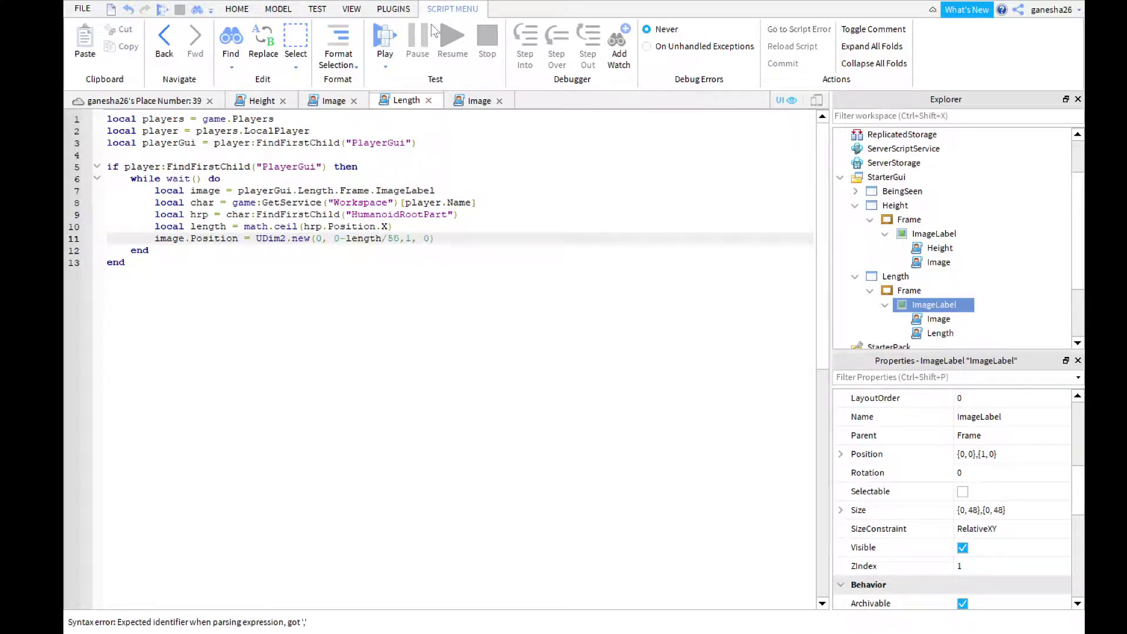
click(392, 36)
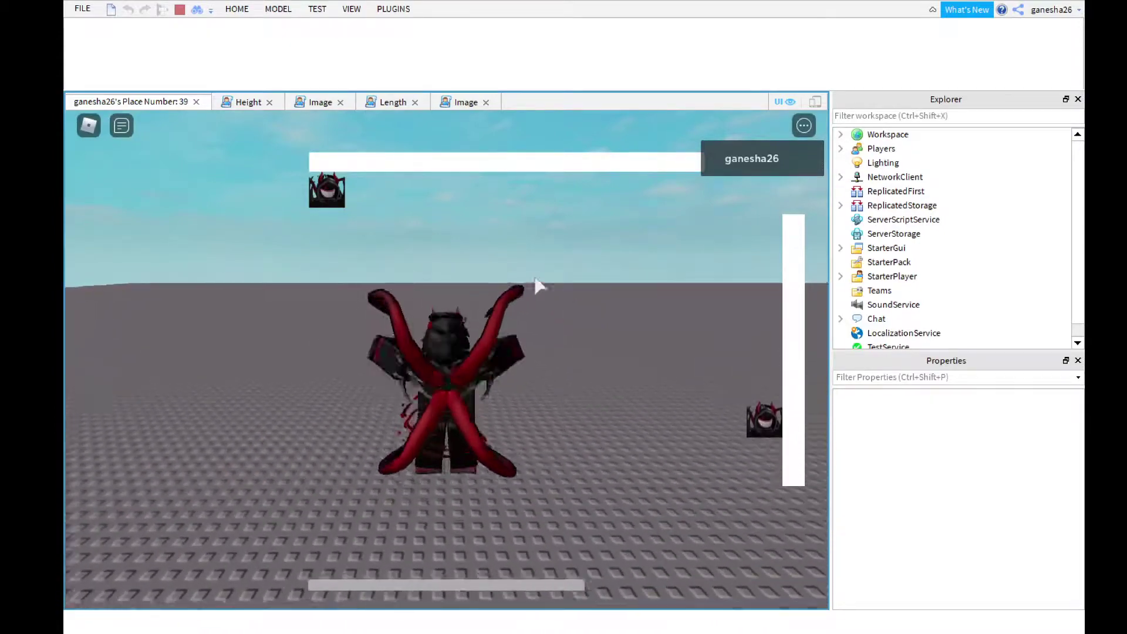
Stop the test, make line 11 UDim2.new(0-length/50, 0, 1, 0), and replay
click(180, 11)
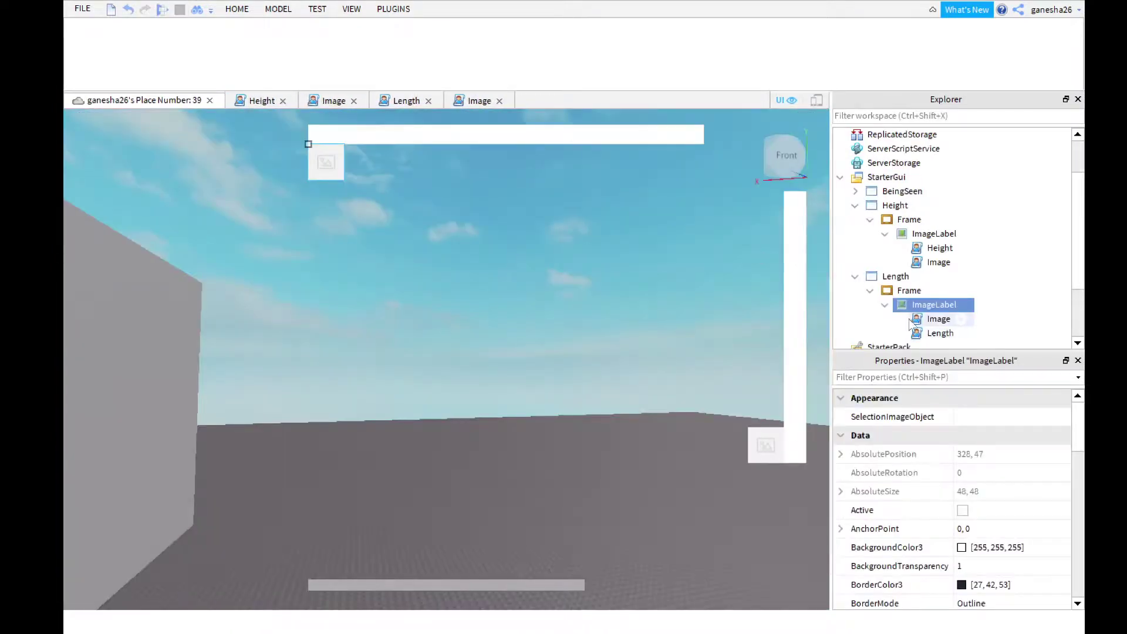
double_click(917, 334)
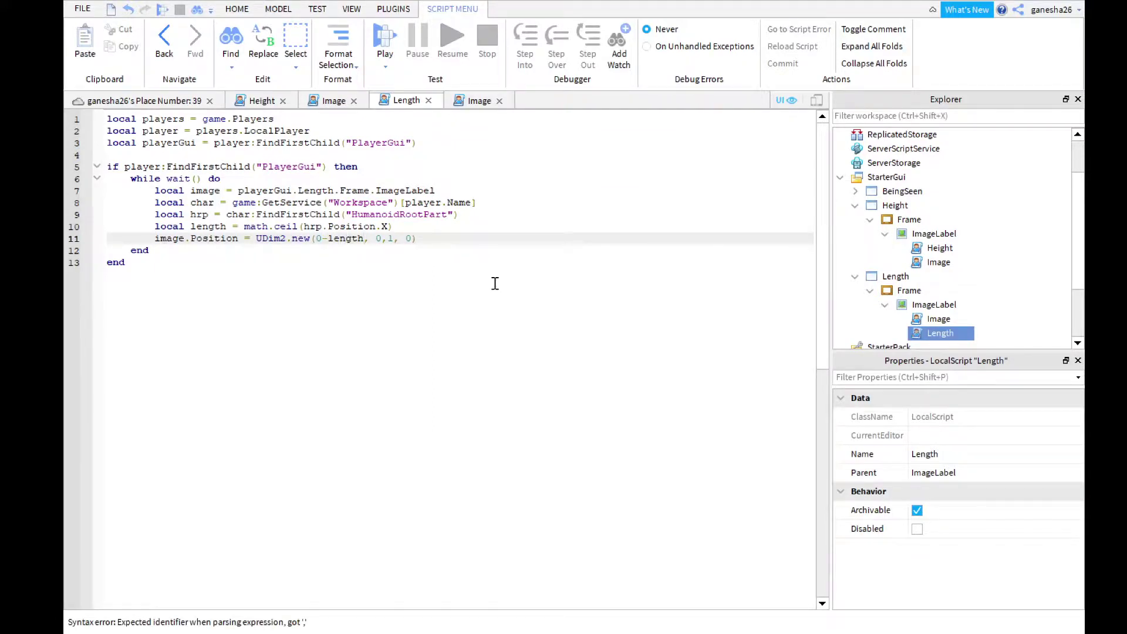
click(391, 28)
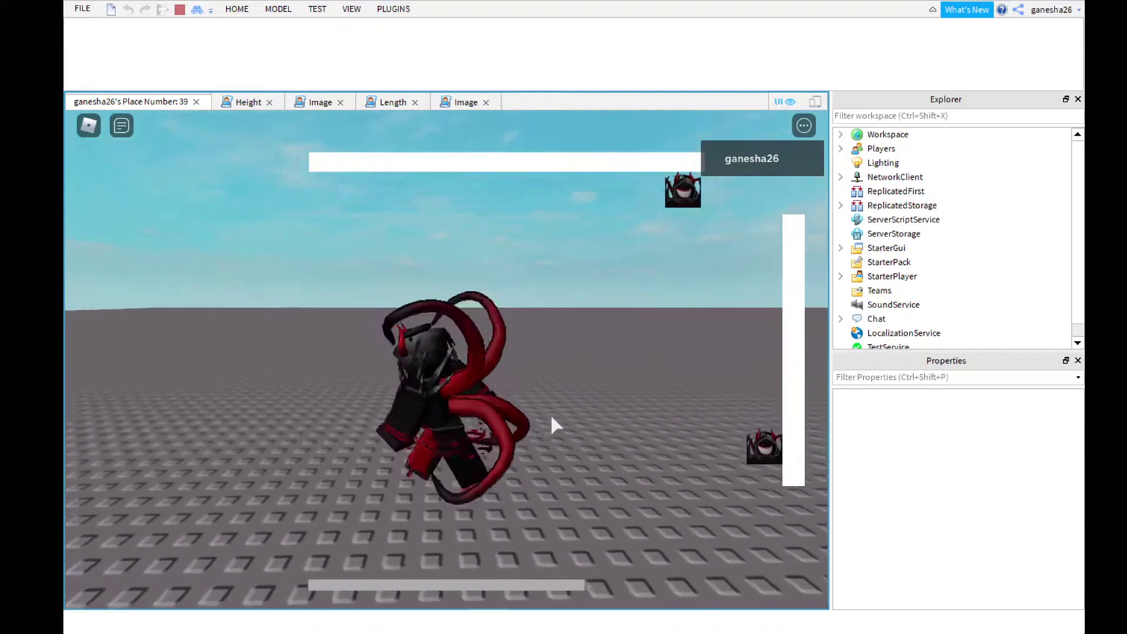
Zoom the camera out and back in to watch the marker slide along the bar
scroll(551, 414, down, 5)
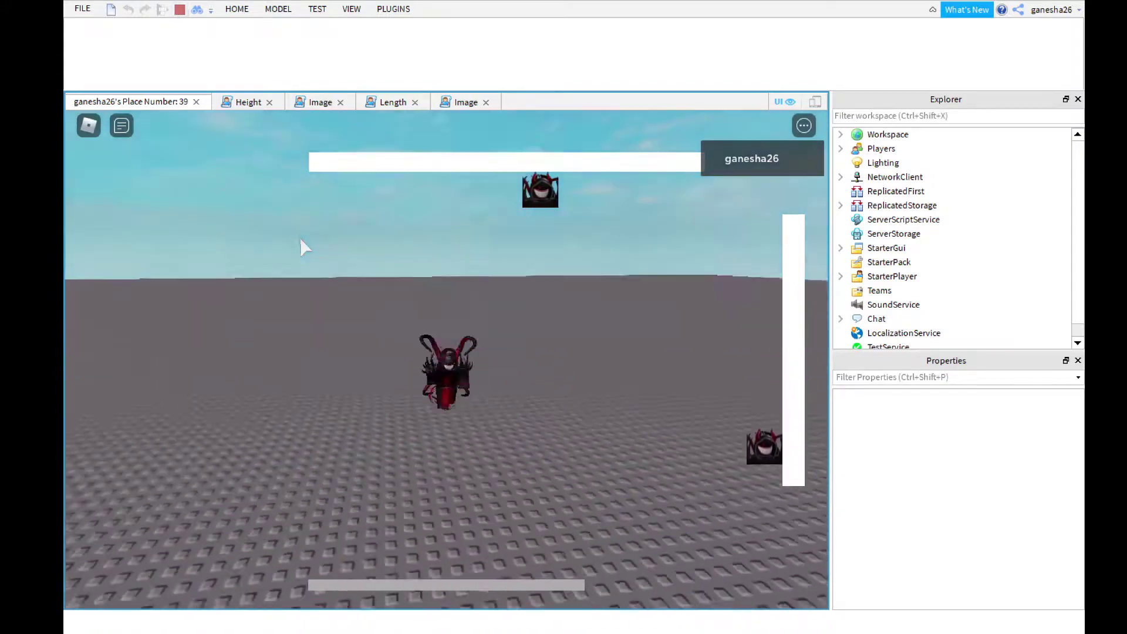
scroll(303, 247, up, 3)
scroll(305, 259, up, 5)
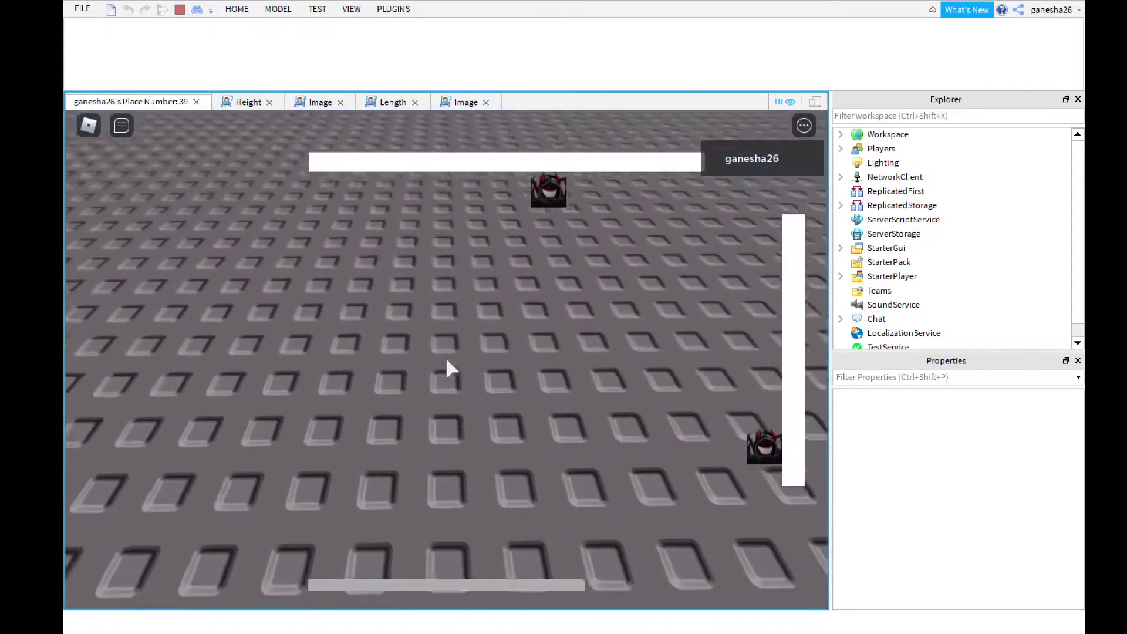